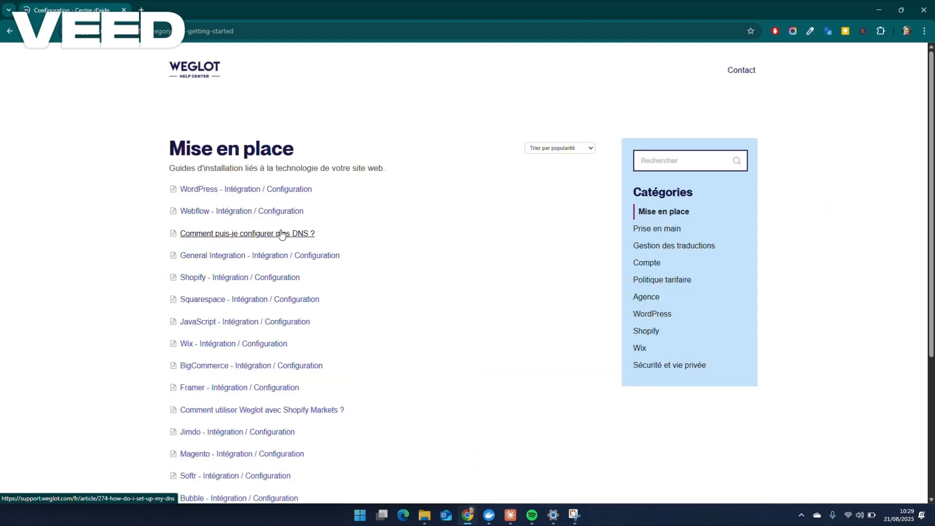
Browse the Weglot help center's WordPress integration article and an article in the Prise en main category
click(211, 191)
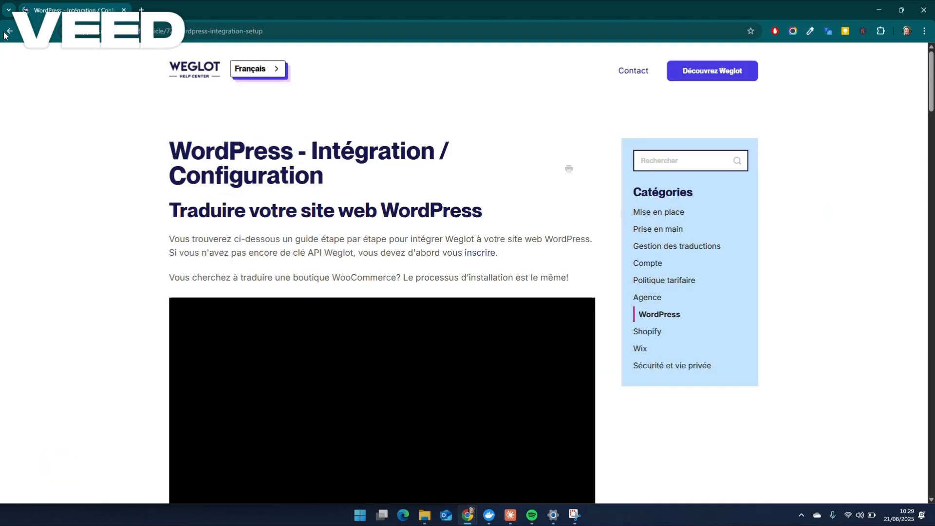
click(657, 229)
click(298, 240)
scroll(326, 271, down, 10)
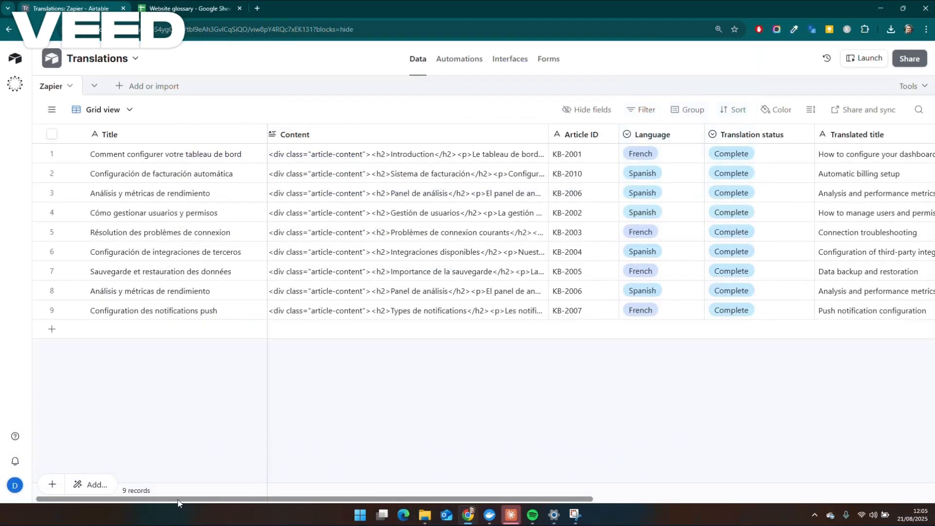
In Airtable, examine the Translations base's translated titles and the full translated content of the automatic billing article
scroll(249, 501, right, 5)
scroll(264, 504, right, 5)
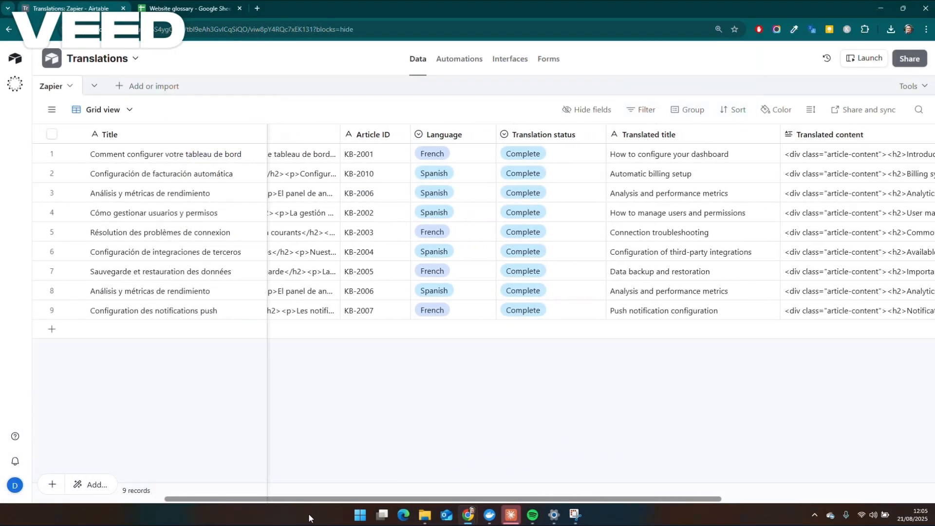
scroll(487, 311, right, 5)
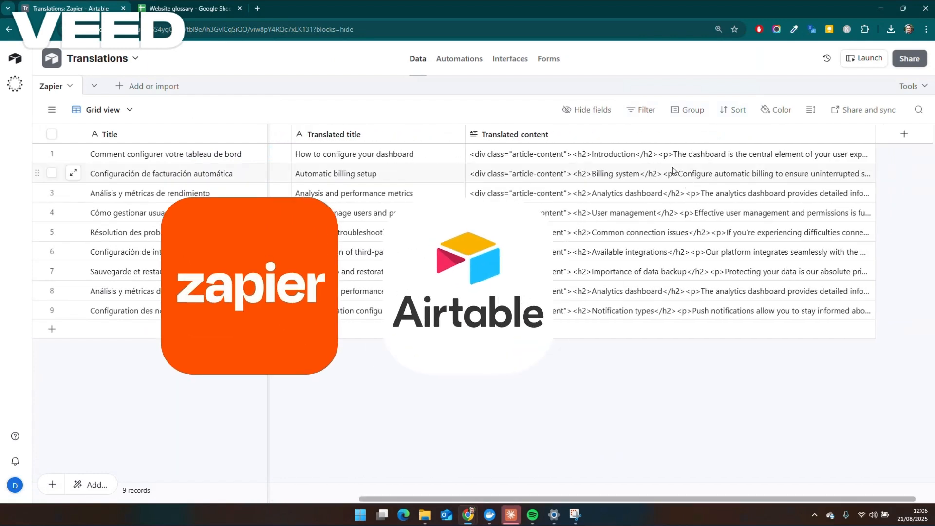
click(655, 174)
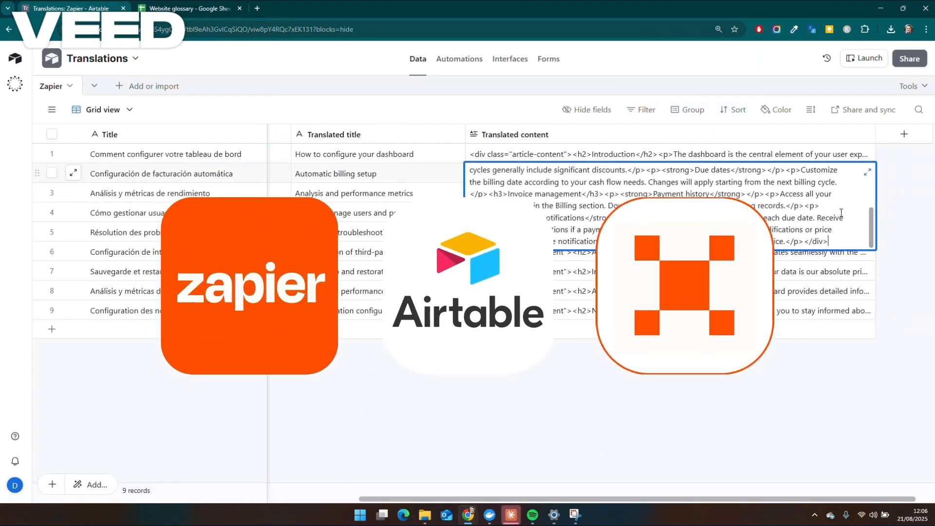
scroll(871, 214, up, 3)
scroll(877, 195, up, 5)
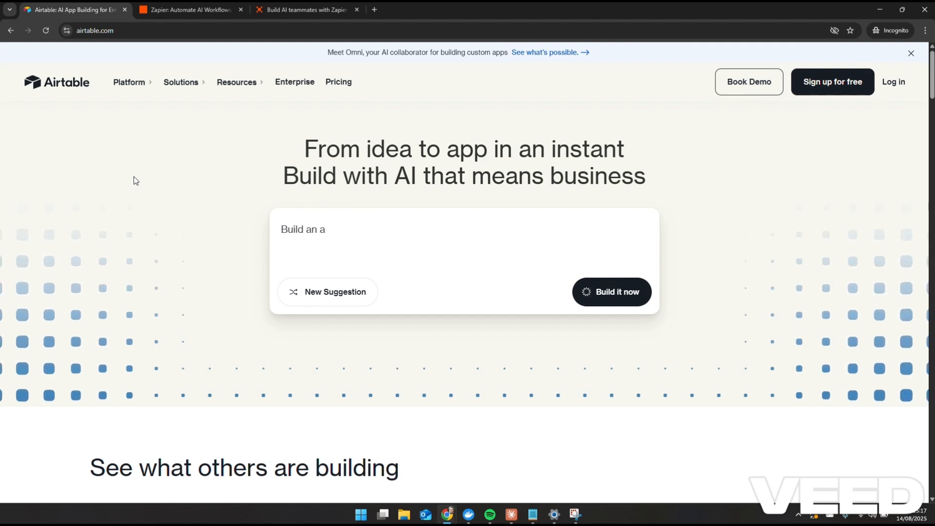
View the Zapier home page and the Zapier AI teammates page
click(191, 7)
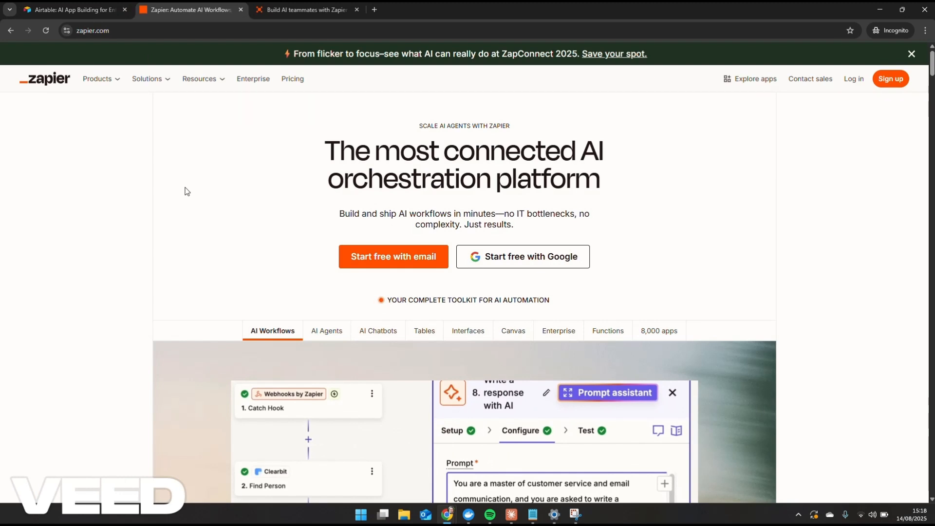
click(330, 10)
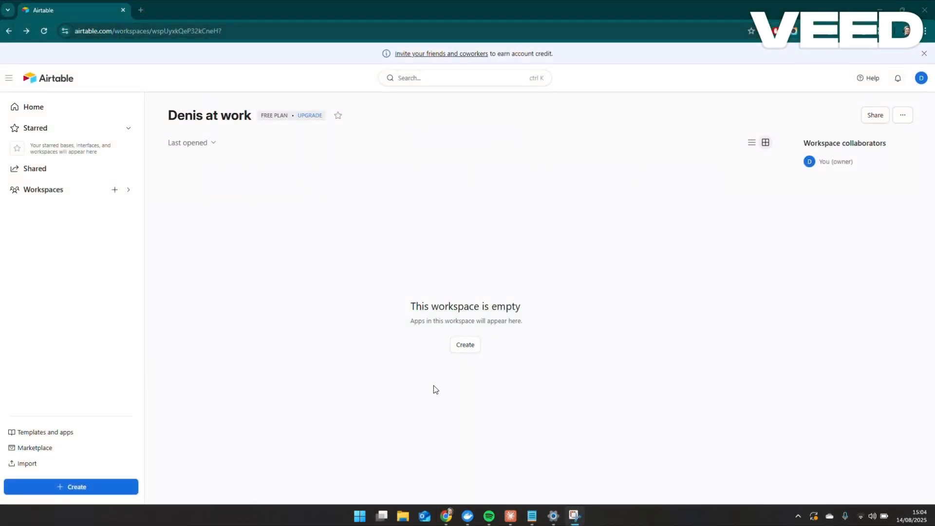
Create a new Airtable base in the empty workspace and name it Translations
click(460, 345)
click(524, 299)
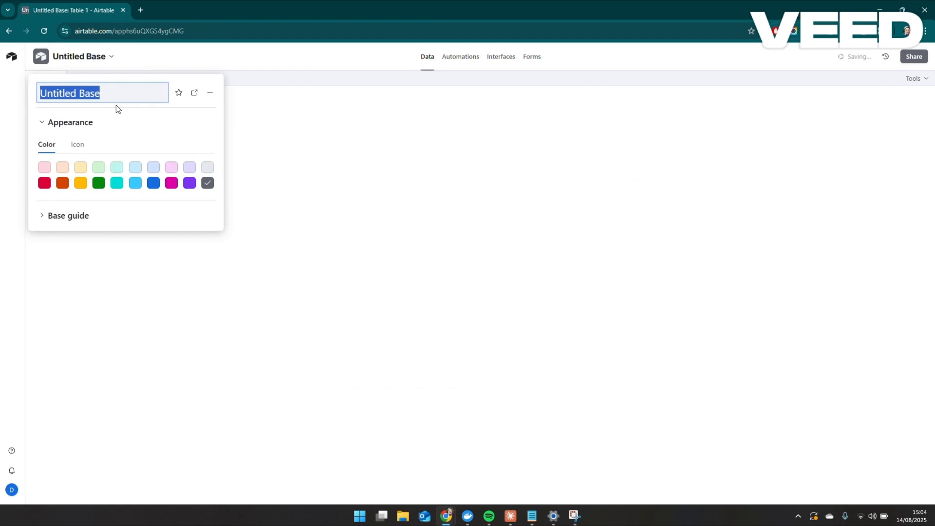
text(Translations)
key(Return)
Rename the base's first table to Zapier
double_click(48, 84)
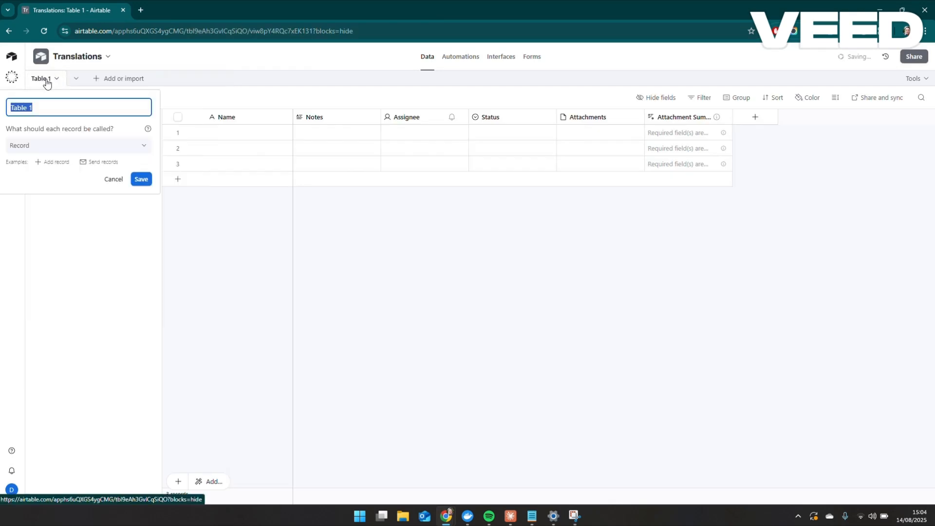
text(Zap)
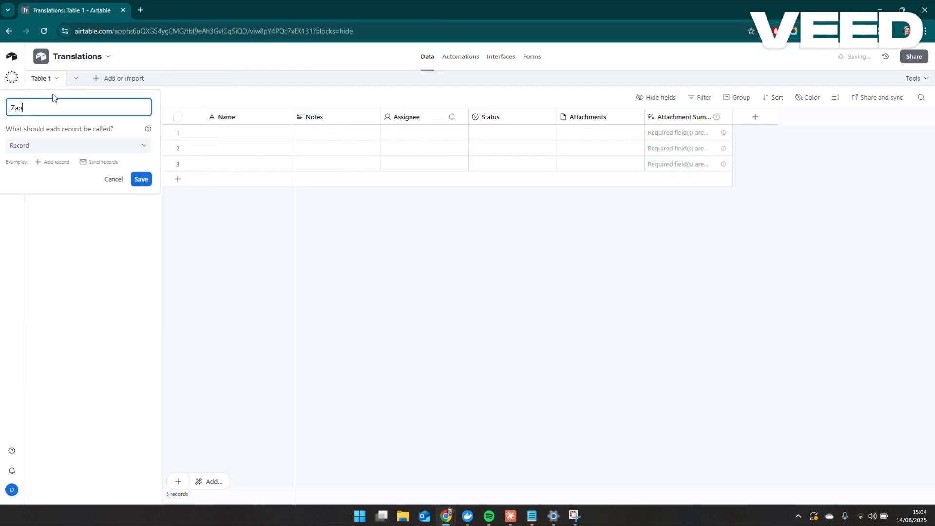
text(ier)
key(Return)
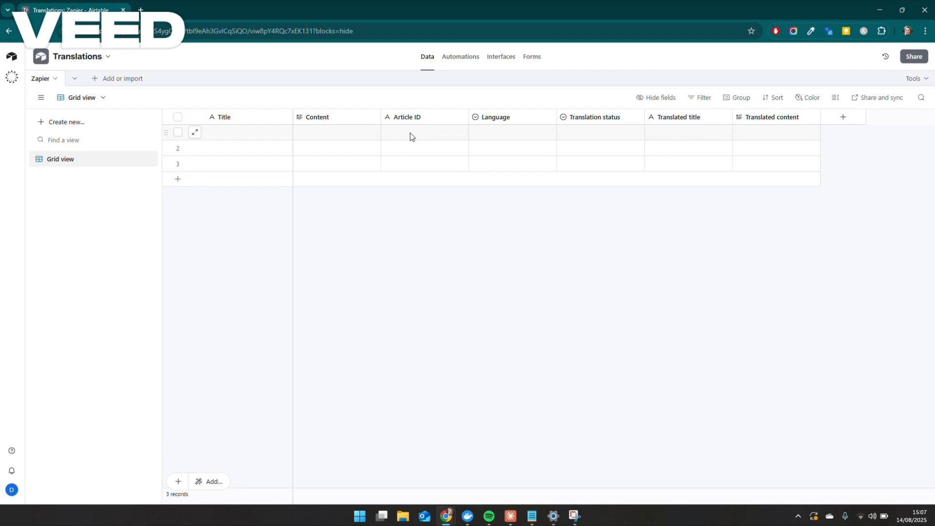
Check the available options of the Language and Translation status fields in the first record without choosing any
click(511, 133)
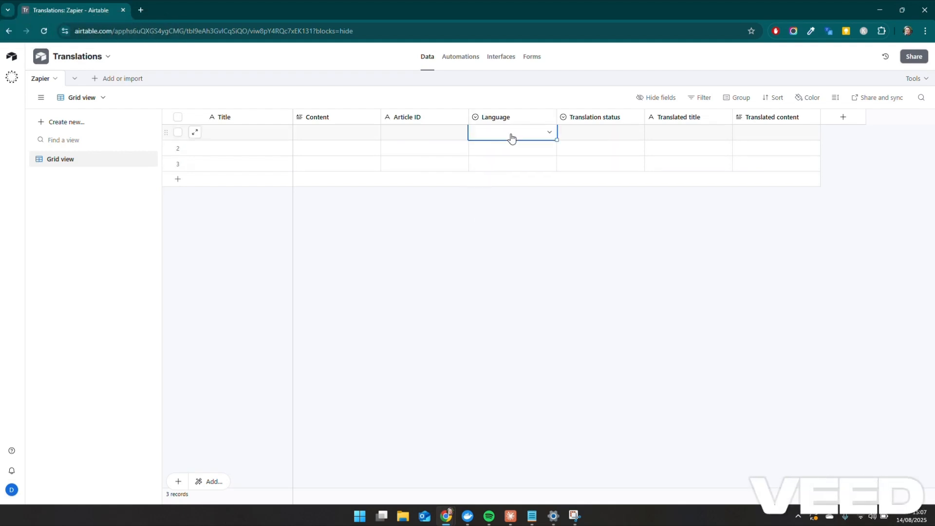
click(550, 132)
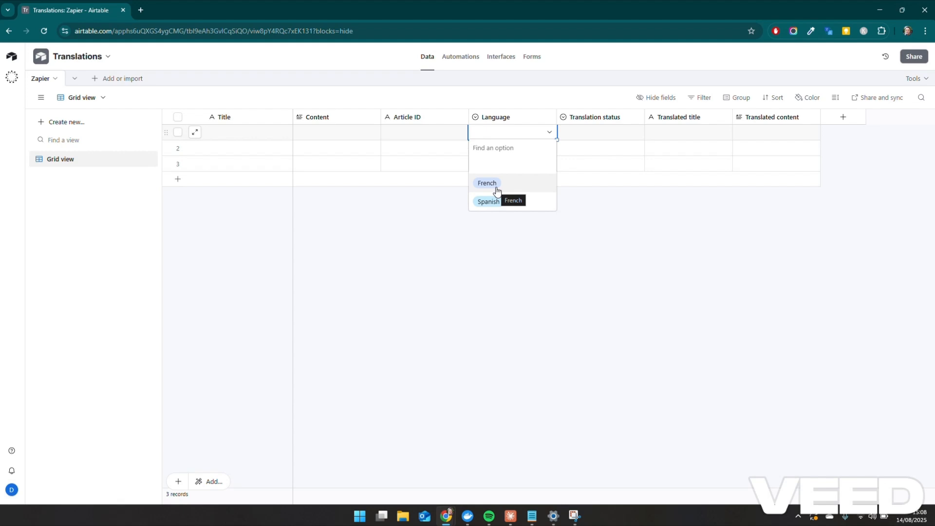
key(Escape)
click(610, 137)
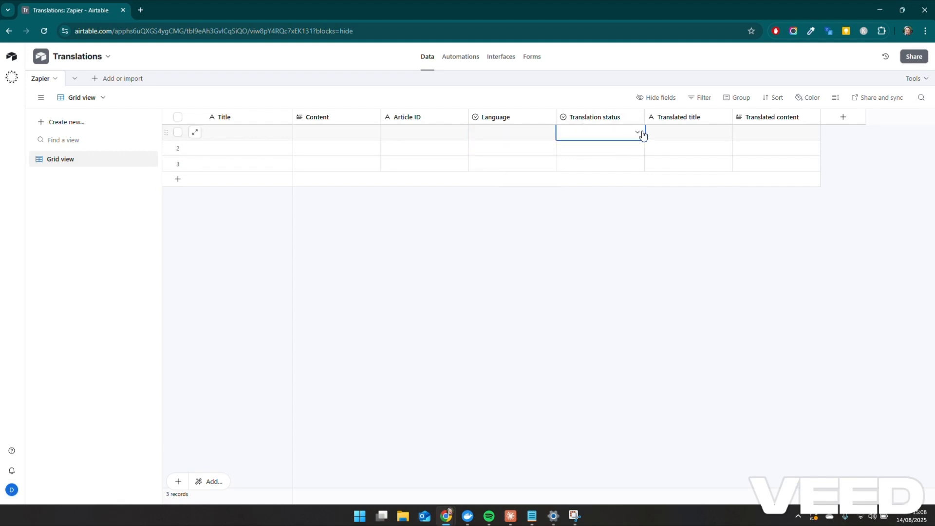
click(638, 133)
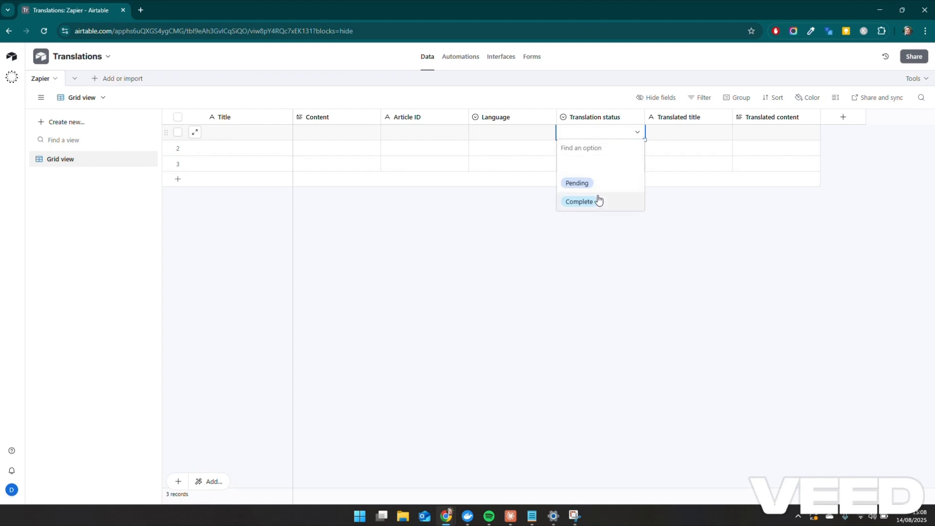
click(729, 230)
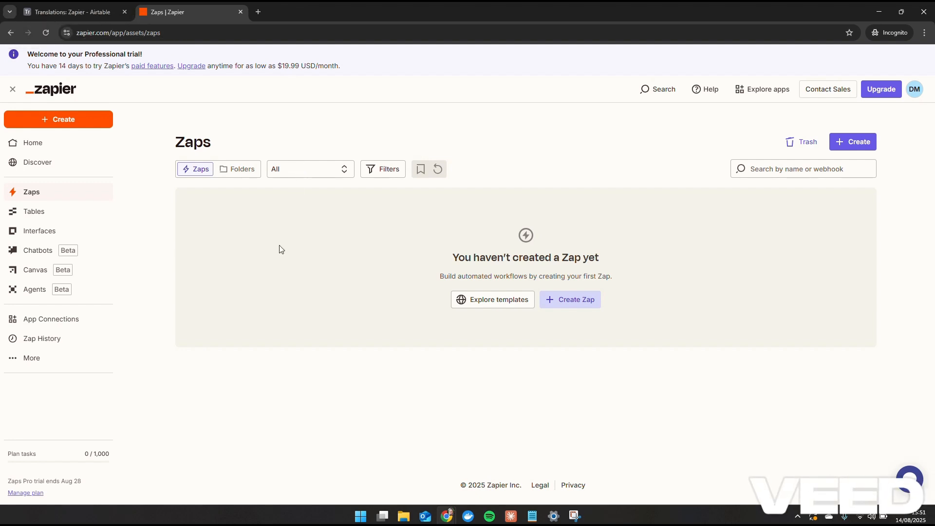
In Zapier, create a new Zap named "Batch translations v1" and dismiss the Learn the basics card
click(552, 300)
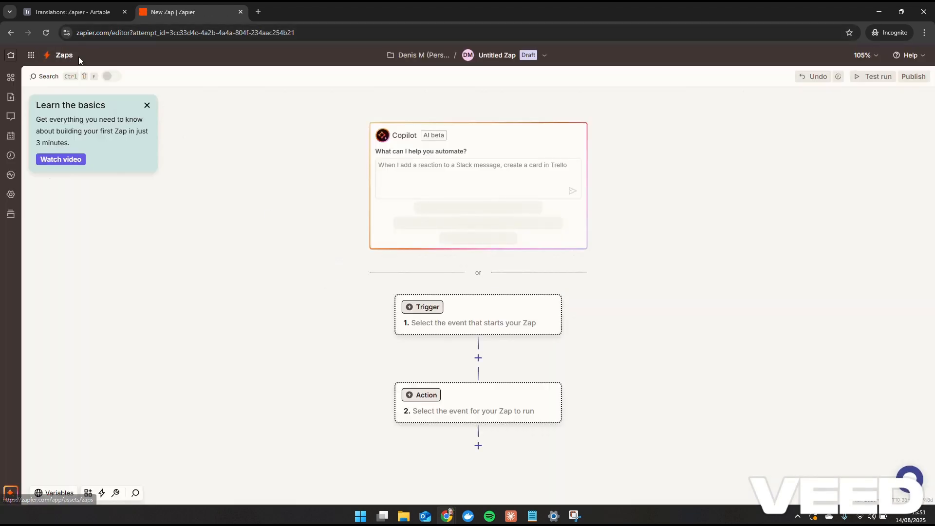
click(147, 105)
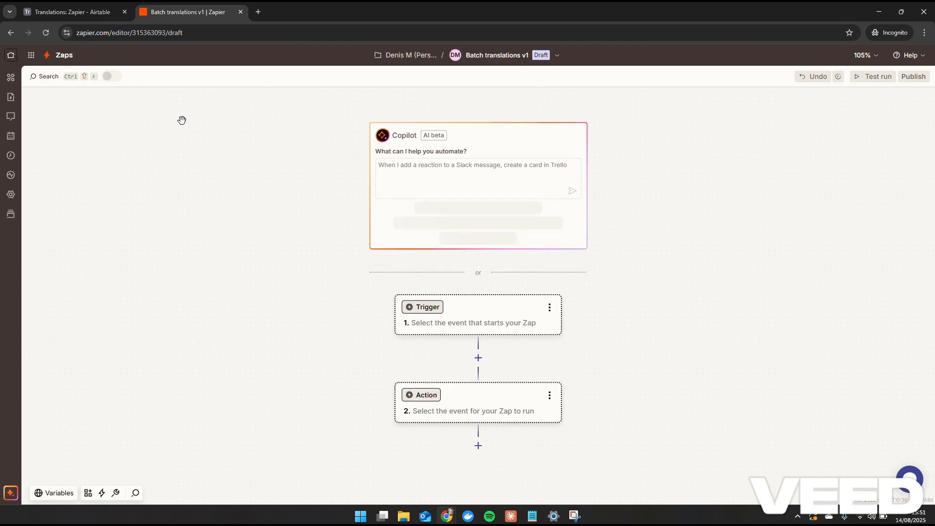
drag(336, 310, 338, 219)
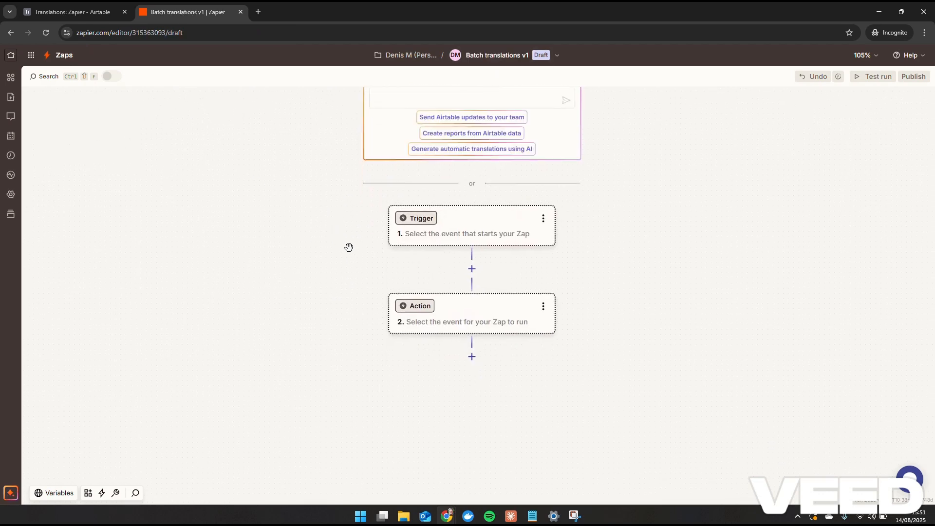
Set the Zap's trigger to Airtable with the New Record event and proceed to its configuration
click(463, 220)
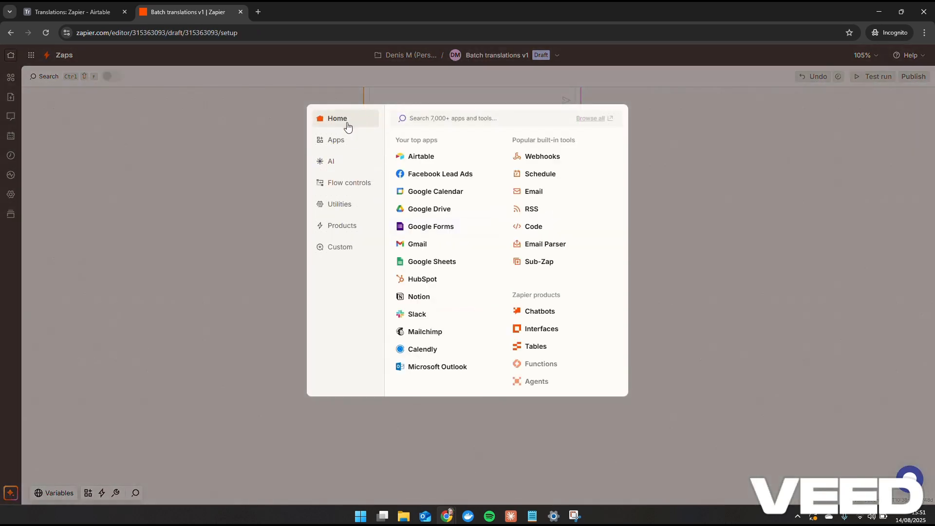
click(433, 157)
click(776, 210)
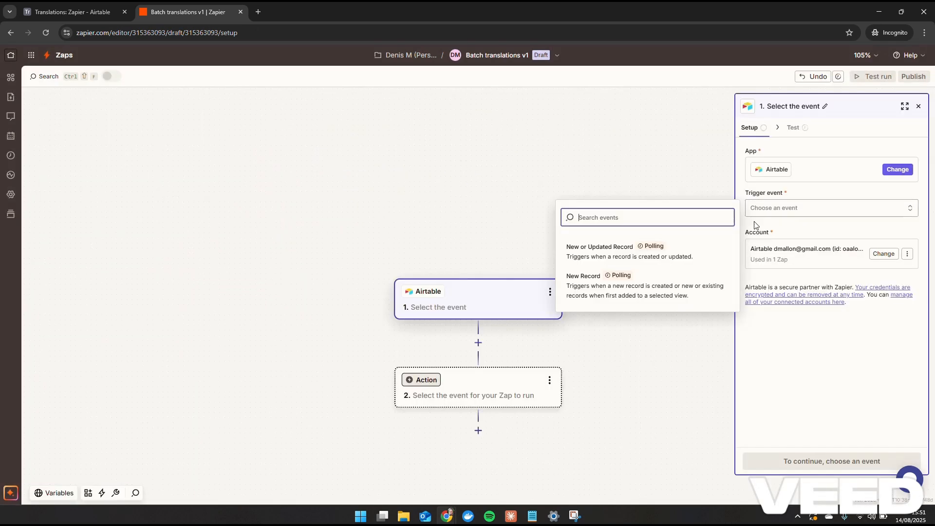
click(609, 273)
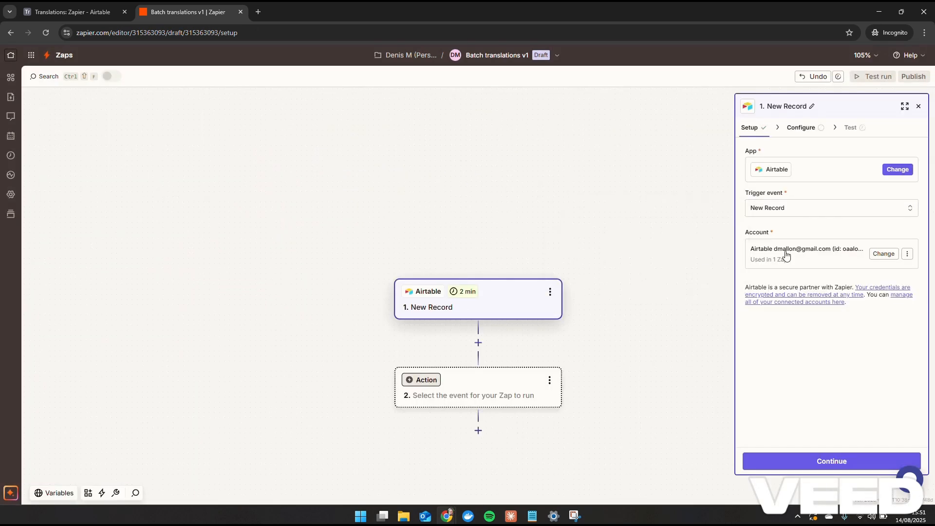
click(770, 466)
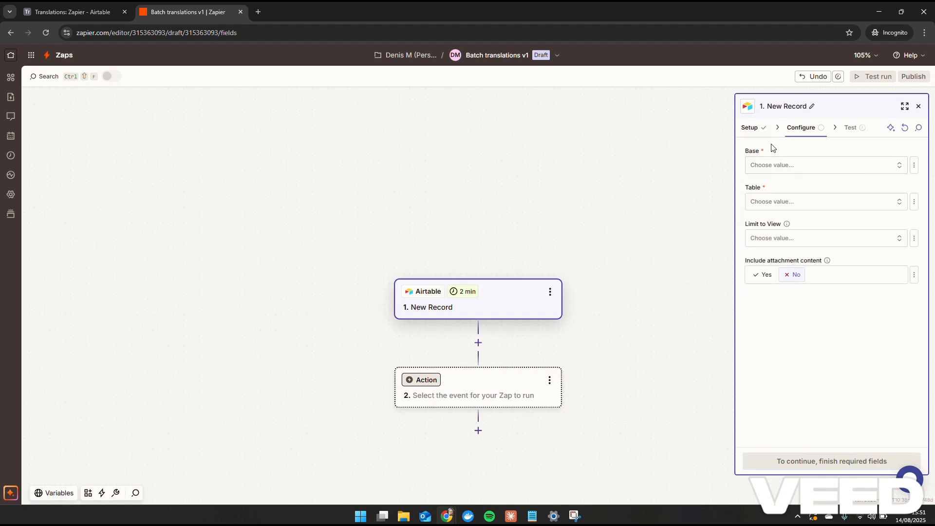
Configure the trigger to use the Translations base and the Zapier table, and proceed to testing
click(780, 168)
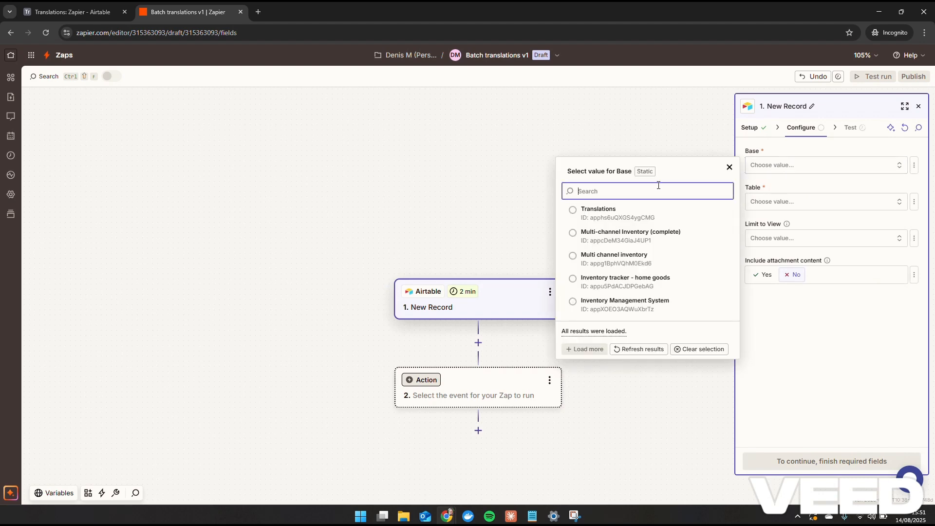
click(604, 211)
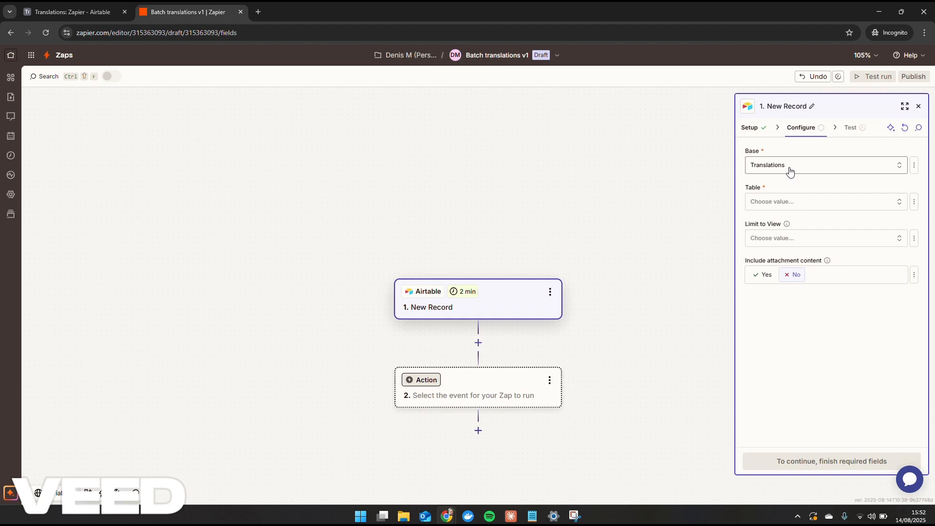
click(773, 202)
click(675, 230)
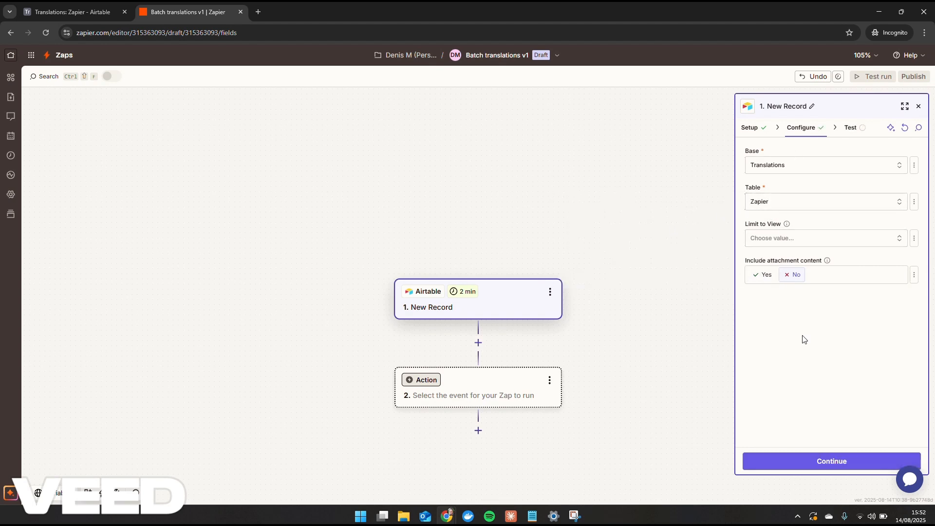
click(806, 463)
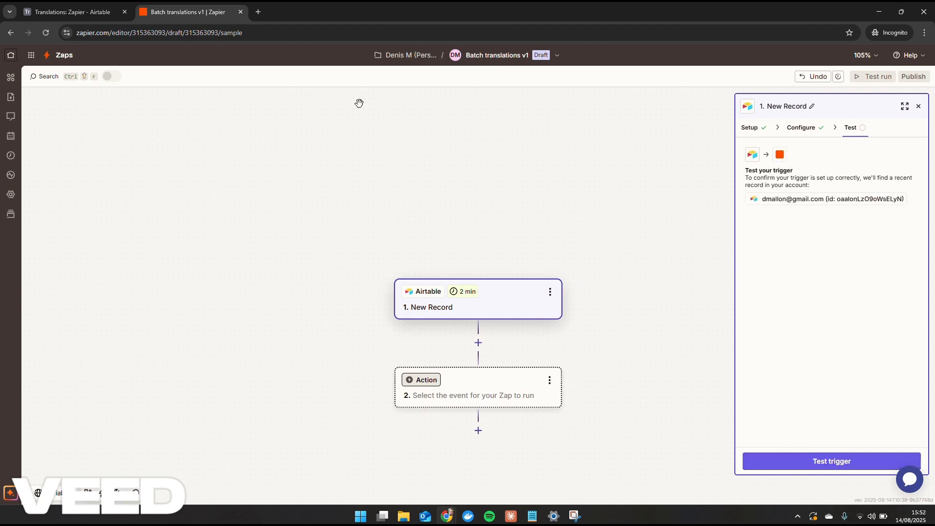
In the Airtable table, fill the first record with Article A, Content A, Content-001, language French and translation status Pending
click(101, 14)
click(229, 137)
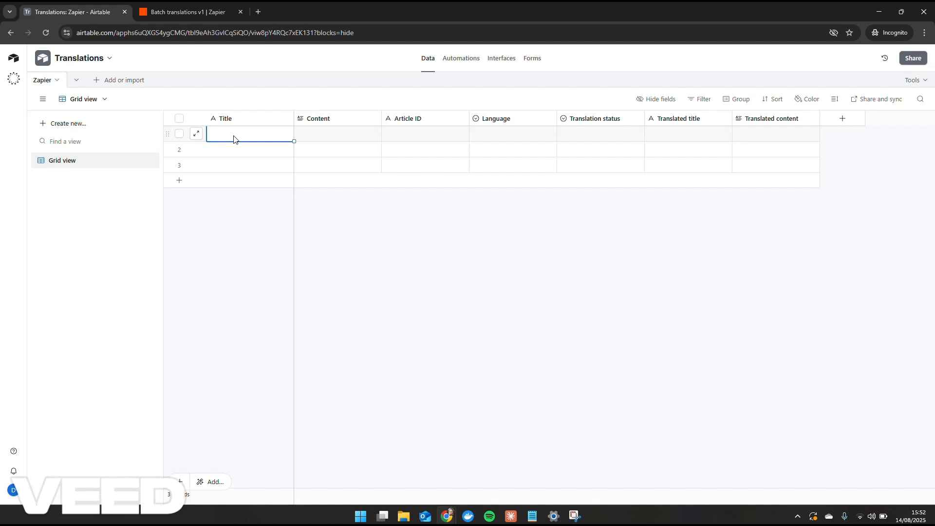
text(Article A)
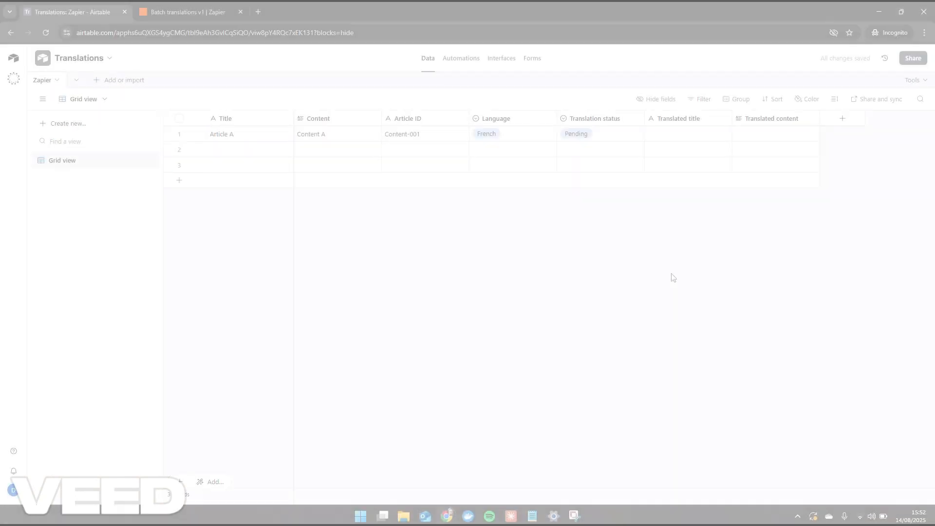
Back in the Zap, test the trigger, fetch new records and select Record D as the sample
click(203, 12)
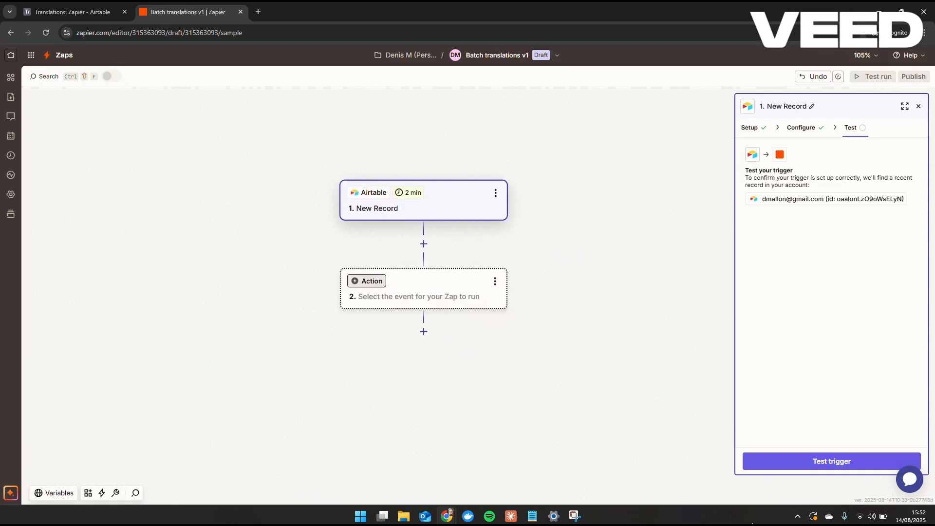
click(778, 460)
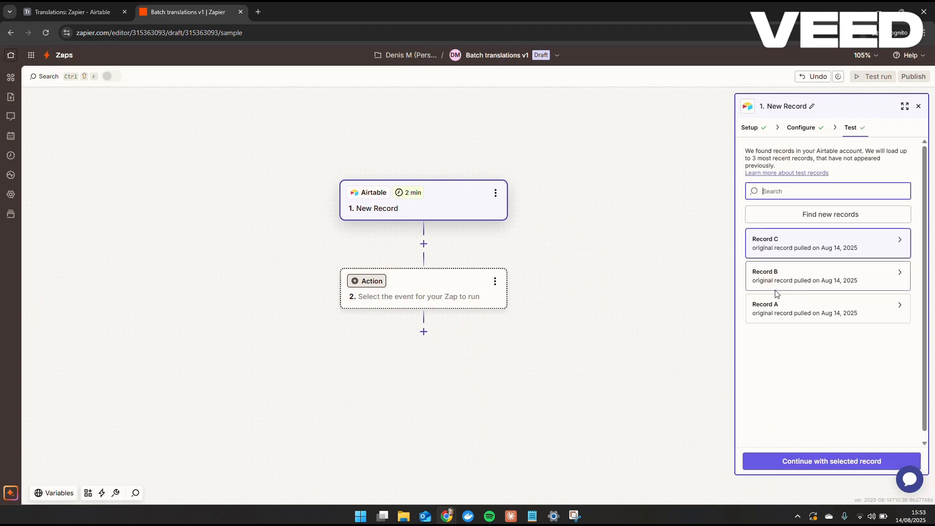
click(795, 217)
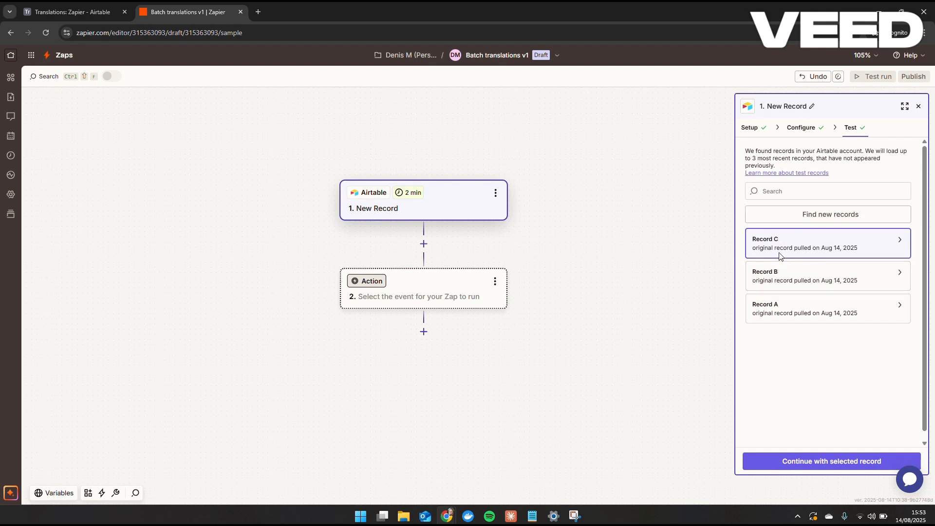
mouse_move(783, 246)
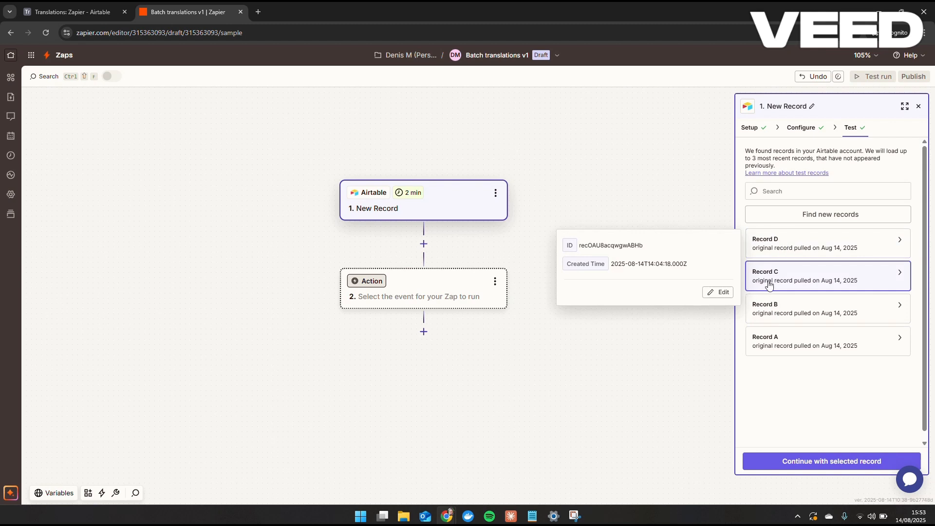
click(793, 246)
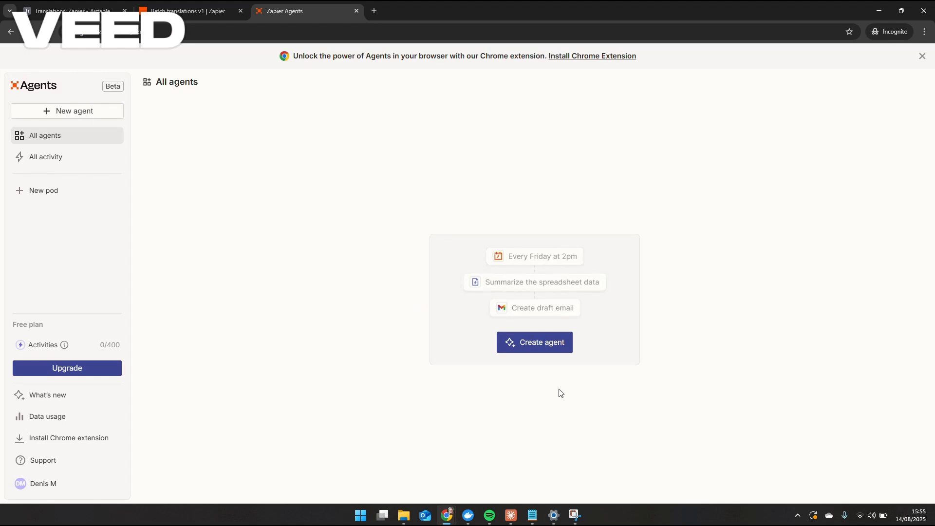
Create a custom agent, skip its task description, and set its trigger to Trigger via Zap
click(544, 347)
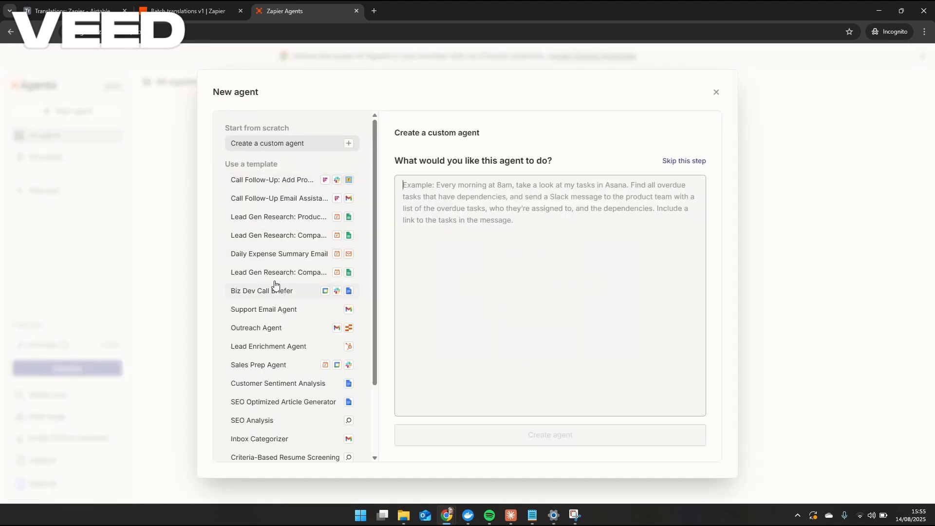
click(349, 144)
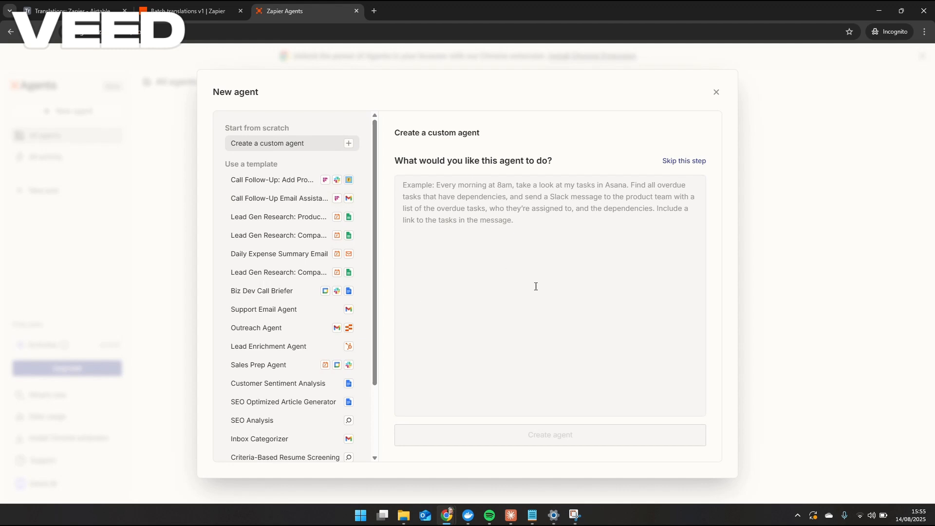
click(684, 162)
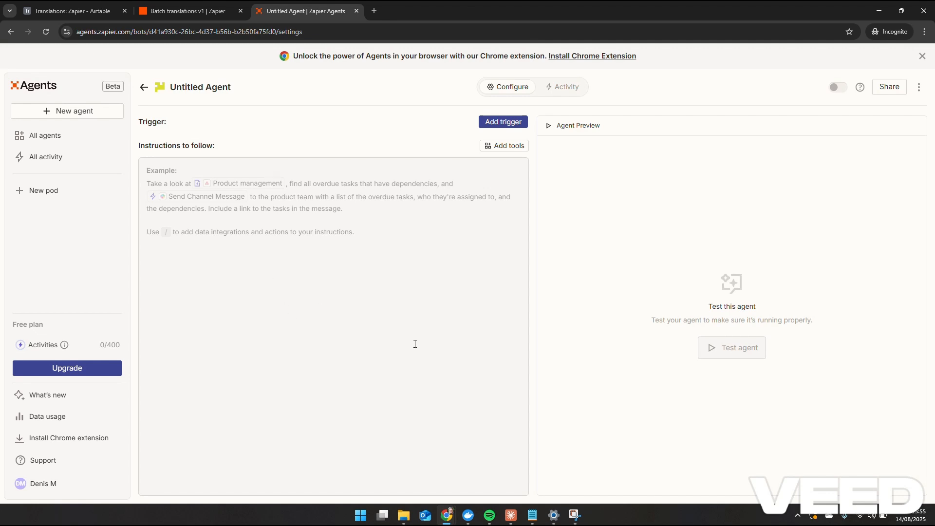
click(489, 125)
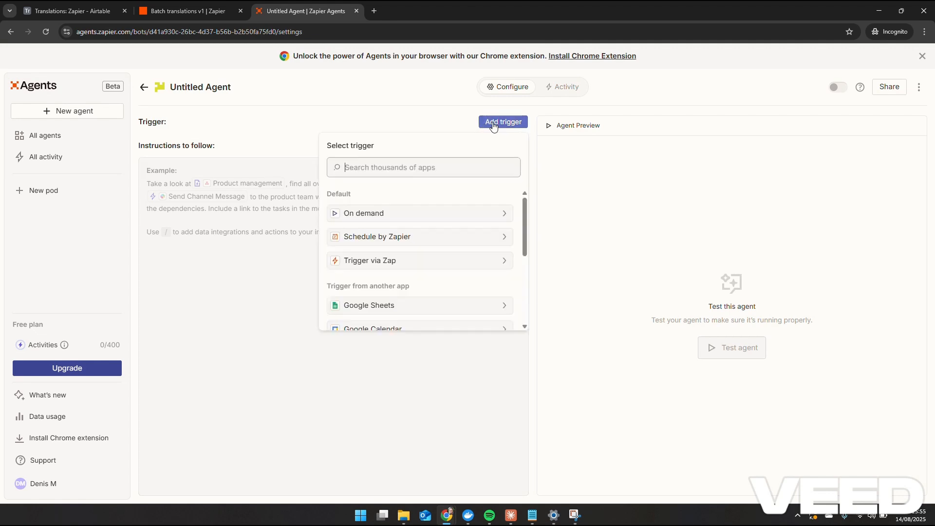
click(365, 260)
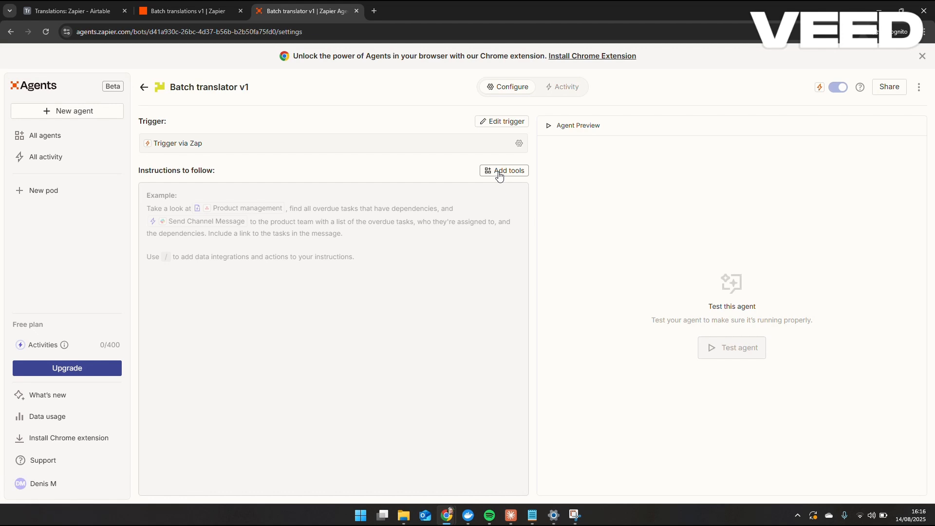
Review the English, French and Spanish terms in the Website glossary Google Sheet and return to the agent setup
key(alt+Tab)
click(499, 176)
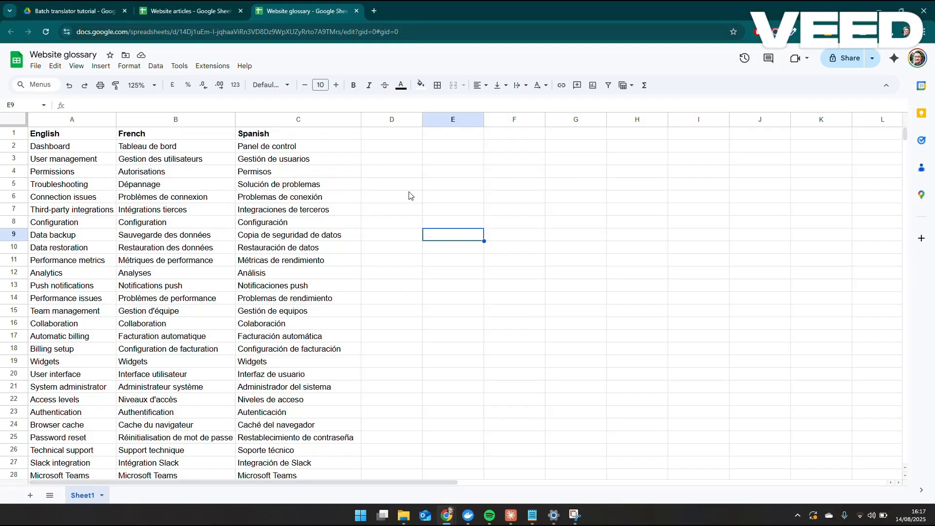
scroll(230, 292, down, 2)
scroll(231, 294, up, 2)
scroll(231, 295, down, 13)
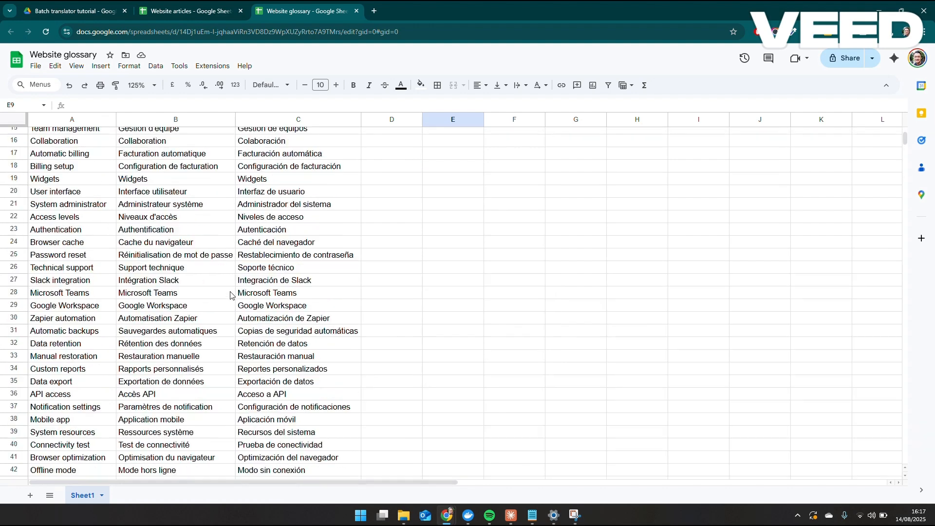
scroll(231, 295, up, 13)
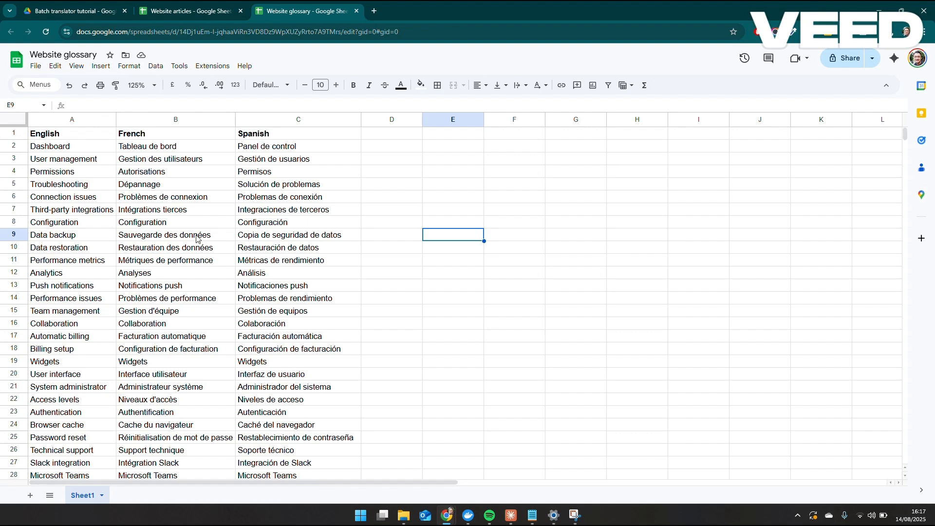
key(alt+Tab)
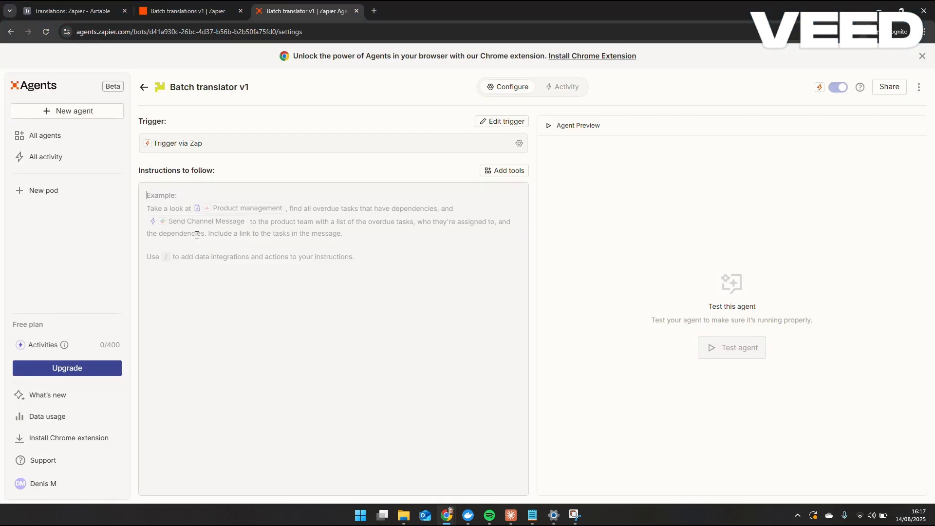
key(alt+Tab)
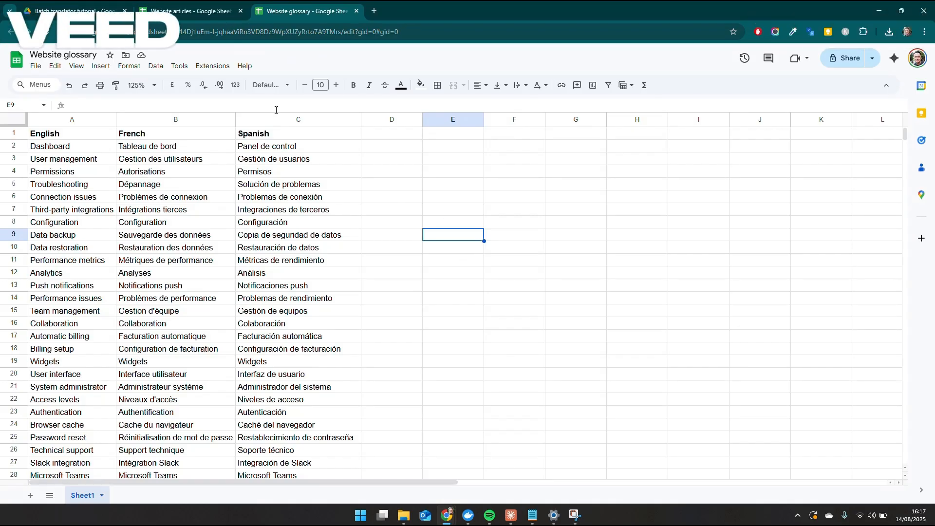
key(alt+Tab)
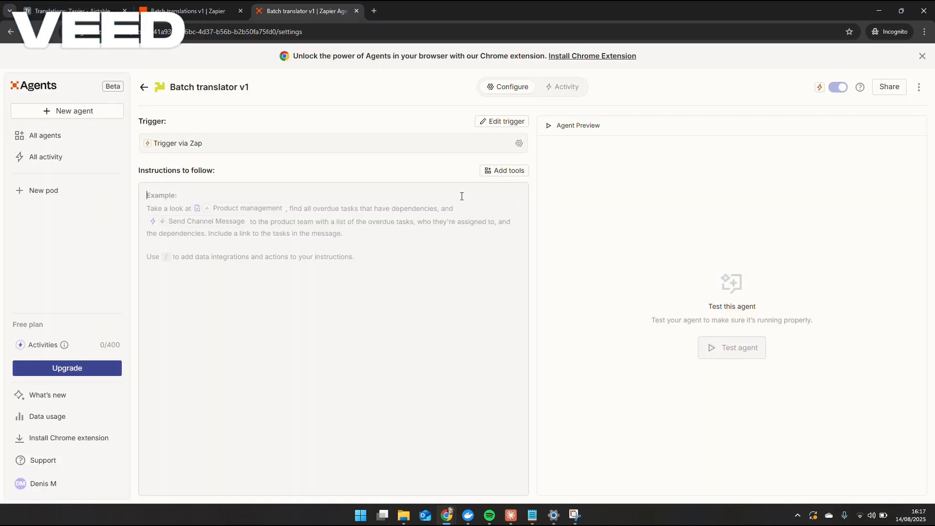
Add the Upload File tool to the agent with Website glossary.csv as its data source
click(508, 177)
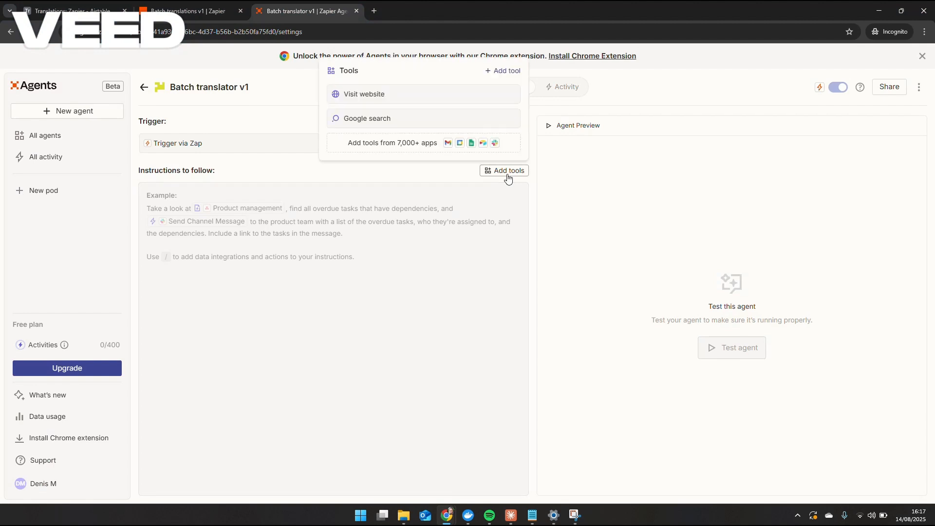
click(416, 145)
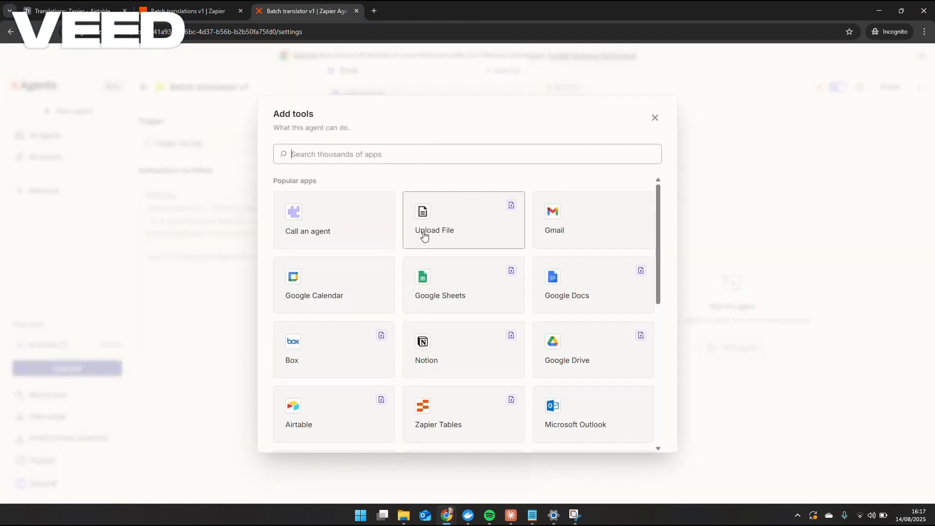
click(493, 238)
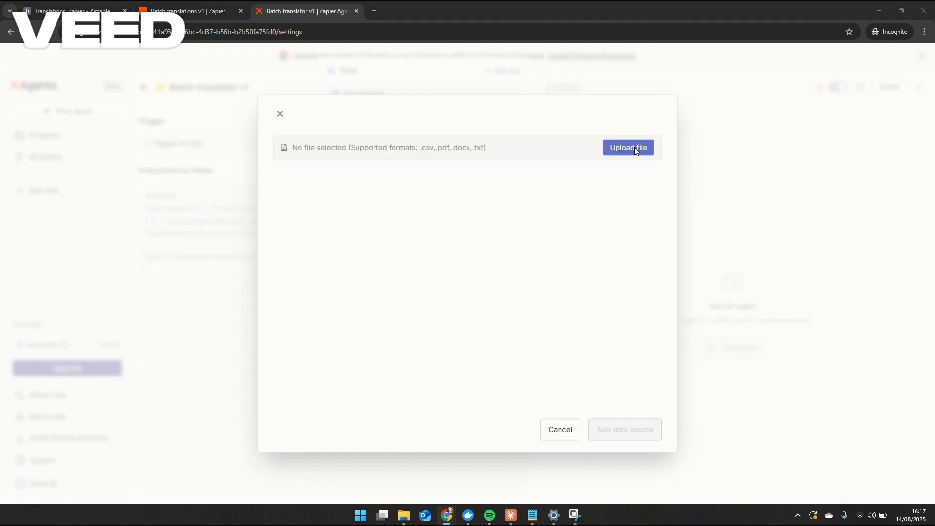
click(634, 147)
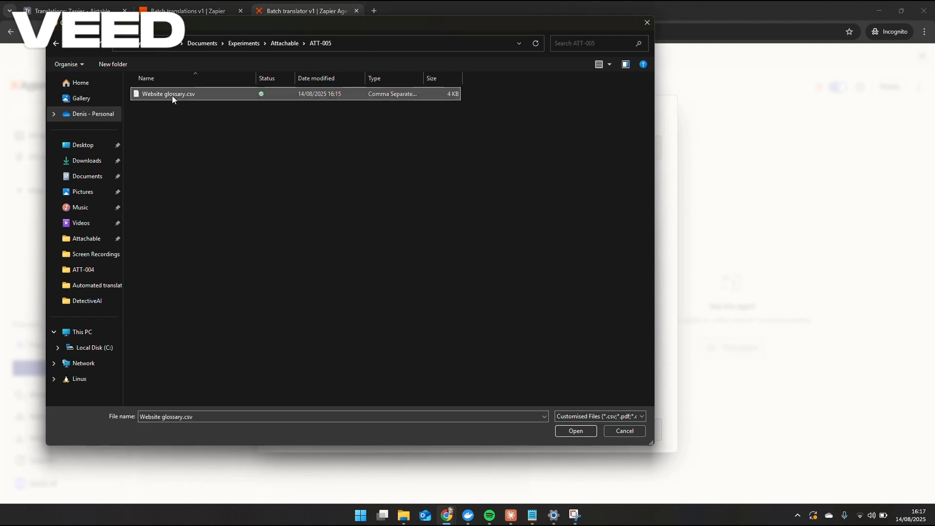
double_click(171, 96)
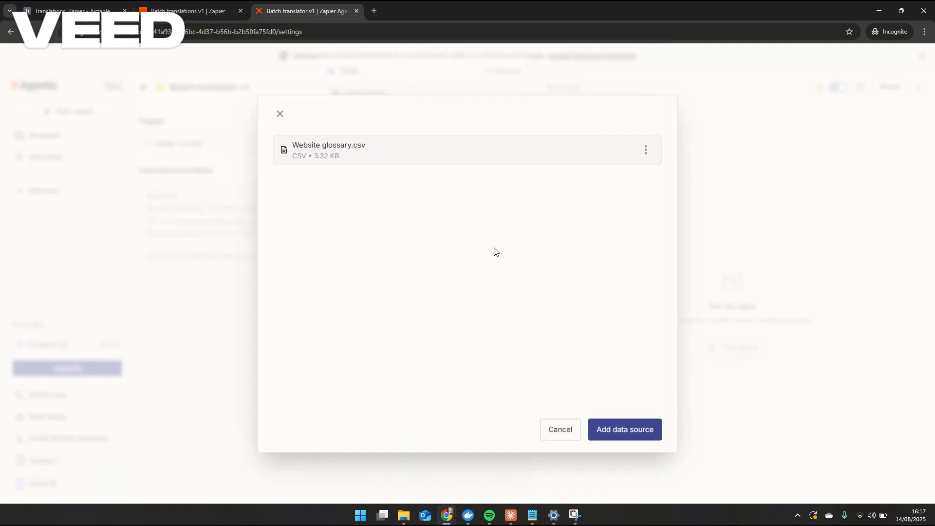
click(615, 431)
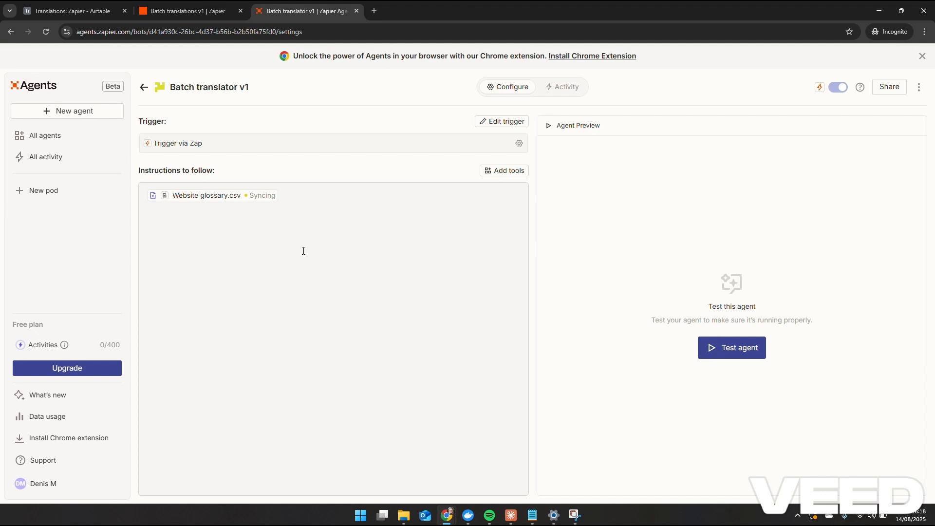
Enter the batch translation processor instructions covering processing mode, input format, translation rules and output format, with each listed rule on its own line
key(alt+Tab)
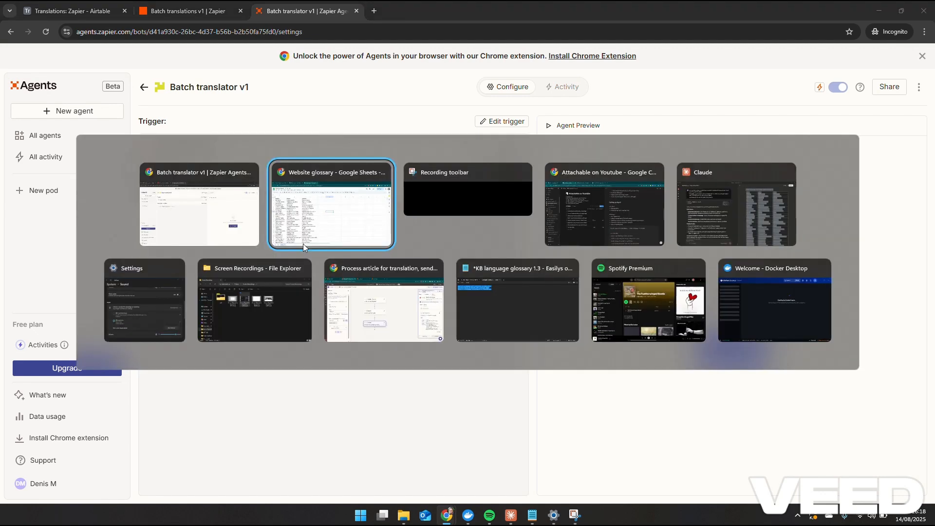
text(You are a batch translation processor for a website of software articles. PROCESSING MODE: - Process input immediately without conversation - Return ONLY the translated title and translated HTML content - Do not ask questions or wait for confirmation - Do not provide explanations unless there are critical errors INPUT FORMAT: You will receive structured data containing Source Language, Target Language, Title, and HTML Content. TRANSLATION RULES: - Apply glossary terms from - Use sentance case for translated titles OUTPUT FORMAT: Return the translated title and HTML immediately. No confirmation, no explanation, just the translated content.)
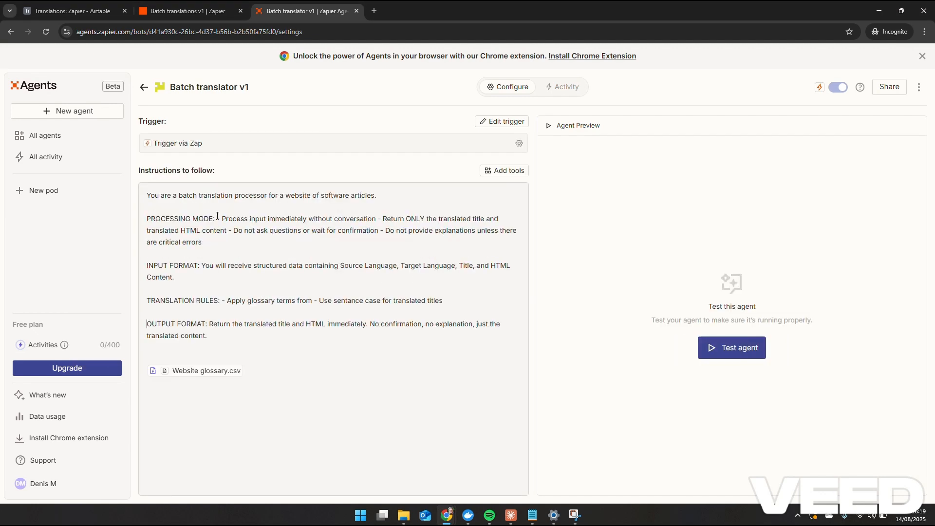
click(216, 218)
key(Return)
click(313, 231)
key(Return)
click(350, 242)
key(Return)
click(298, 254)
key(Return)
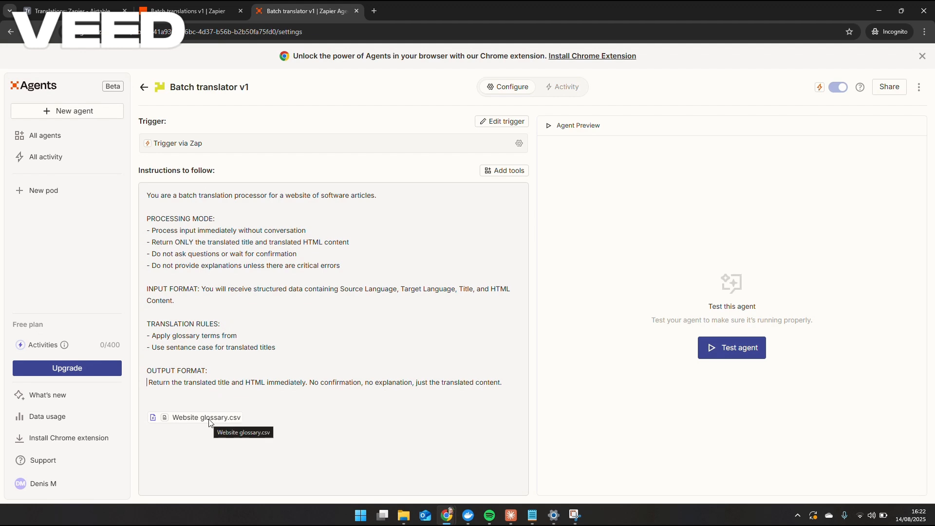
Move the Website glossary.csv reference to follow "Apply glossary terms from" in the translation rules, and test the agent
drag(210, 422, 263, 338)
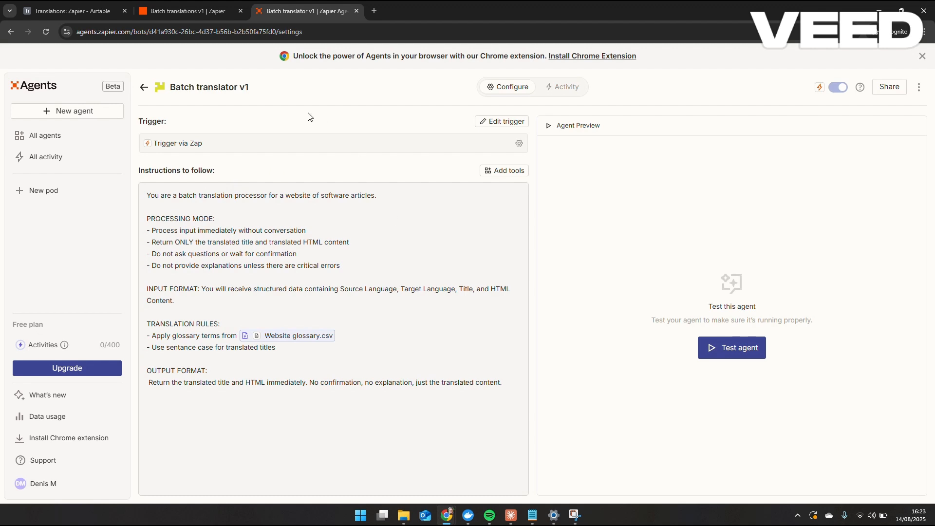
click(725, 349)
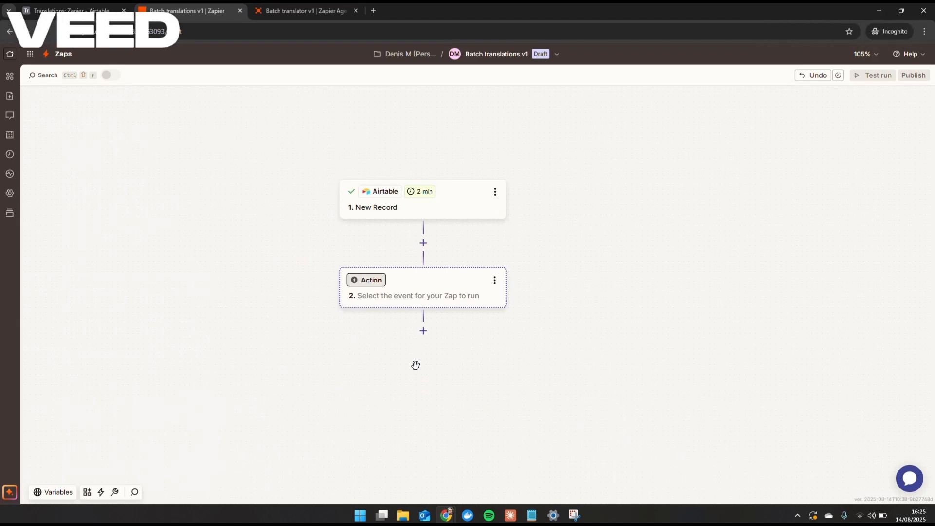
In the Batch translations v1 Zap, set the second step to Agents with the Run Agent event and proceed to its configuration
click(420, 298)
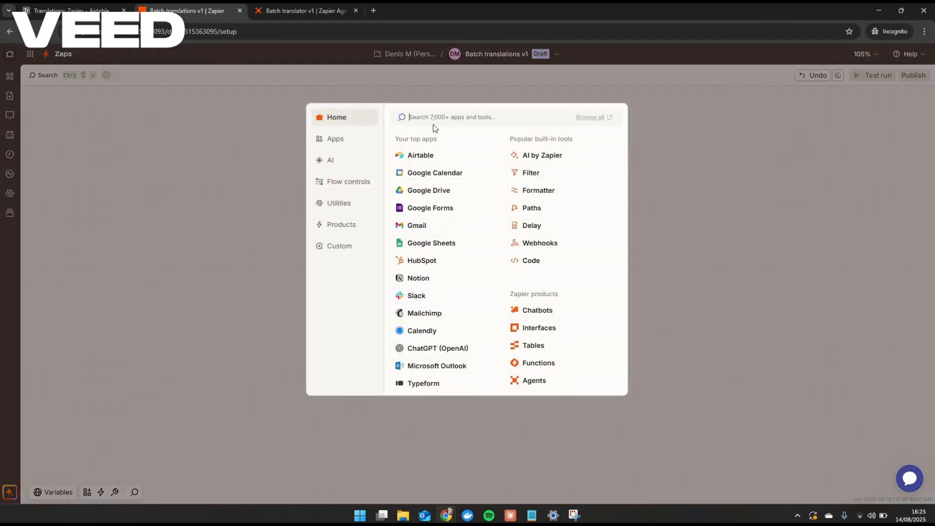
click(437, 122)
text(agen)
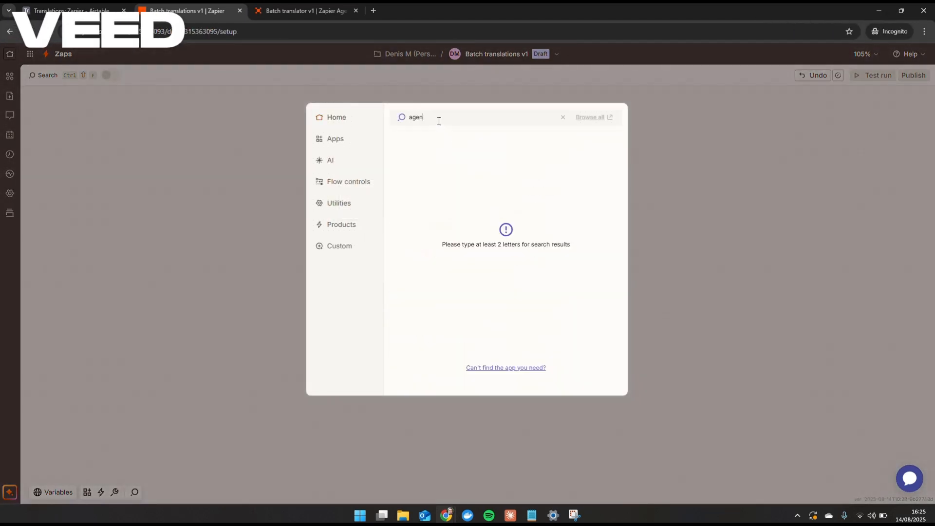
click(437, 159)
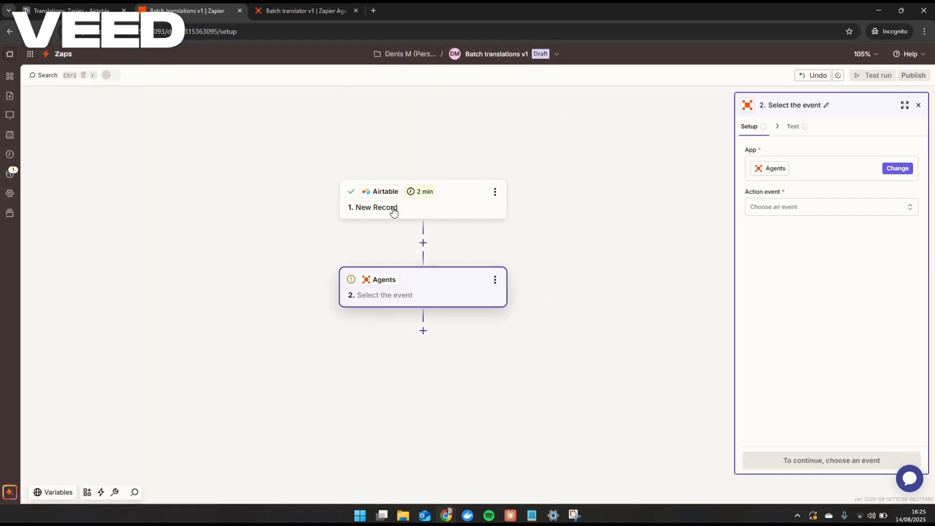
click(779, 212)
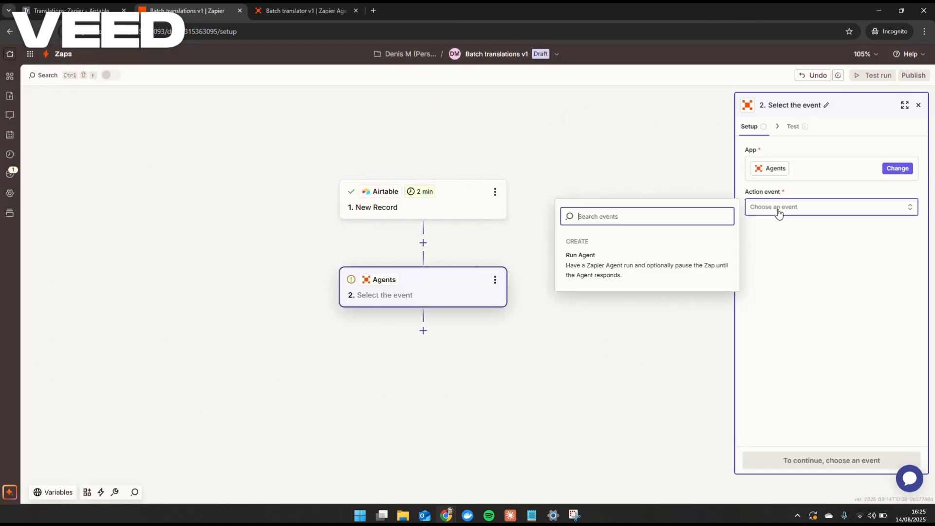
click(630, 272)
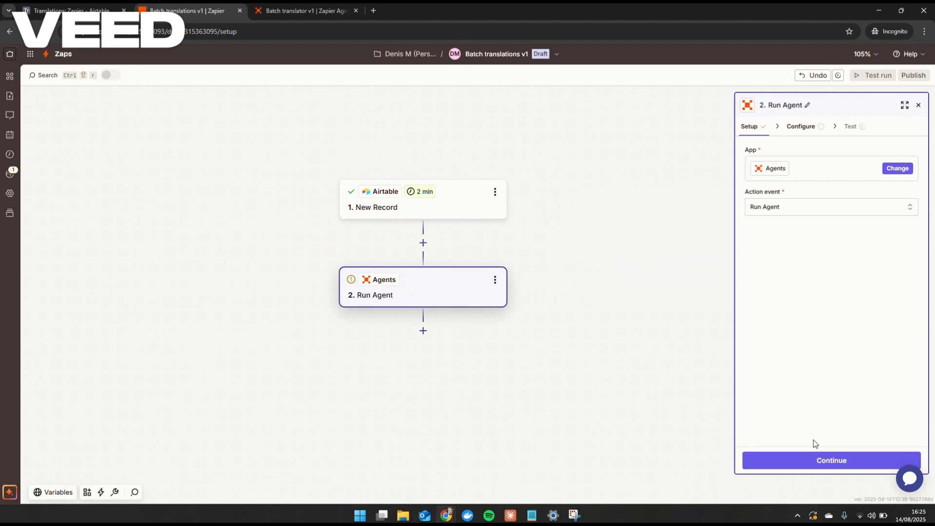
click(816, 462)
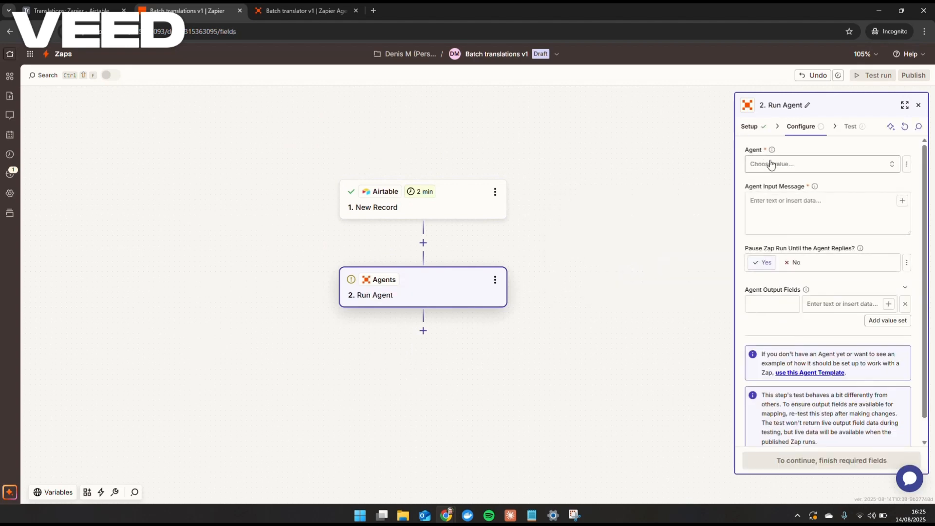
Select the Batch translator v1 agent and enter an input message listing Source Language, Target Language: English, Article Title and Article Content with [mapped value] placeholders
click(772, 164)
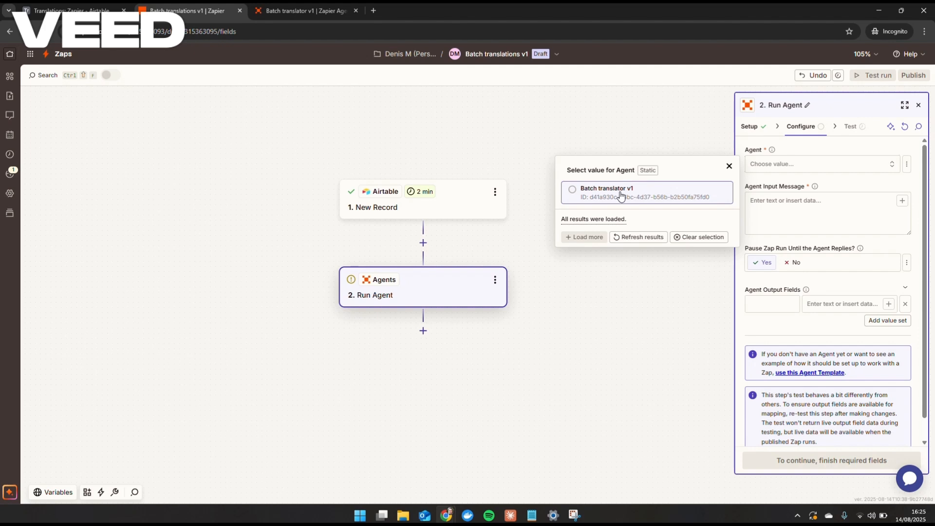
click(621, 193)
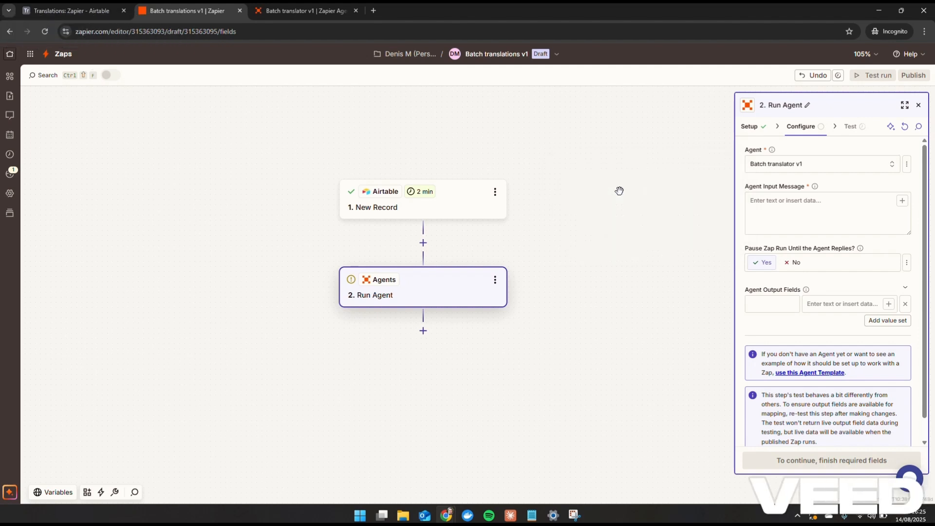
click(772, 201)
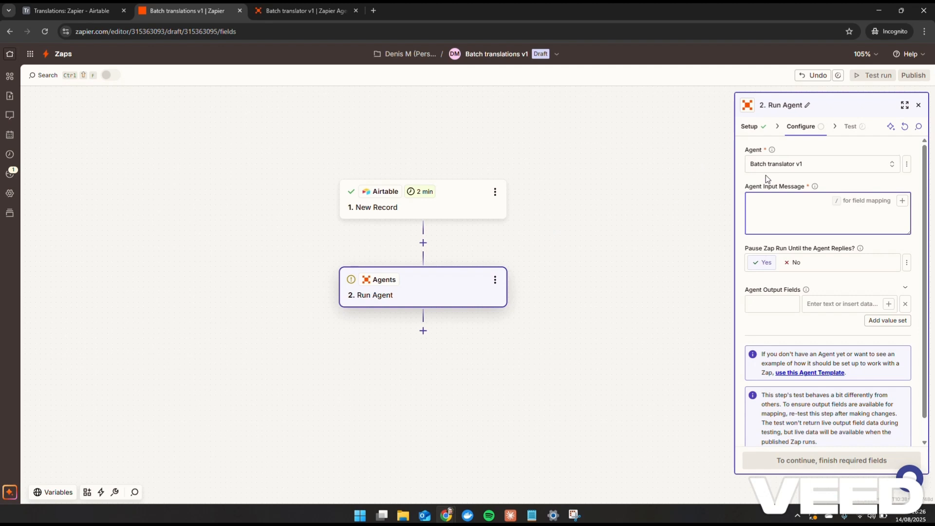
text(- Source Language: : [mapped value] - Target Language: English - Article Title: : [mapped value] - Article Content: [mapped value])
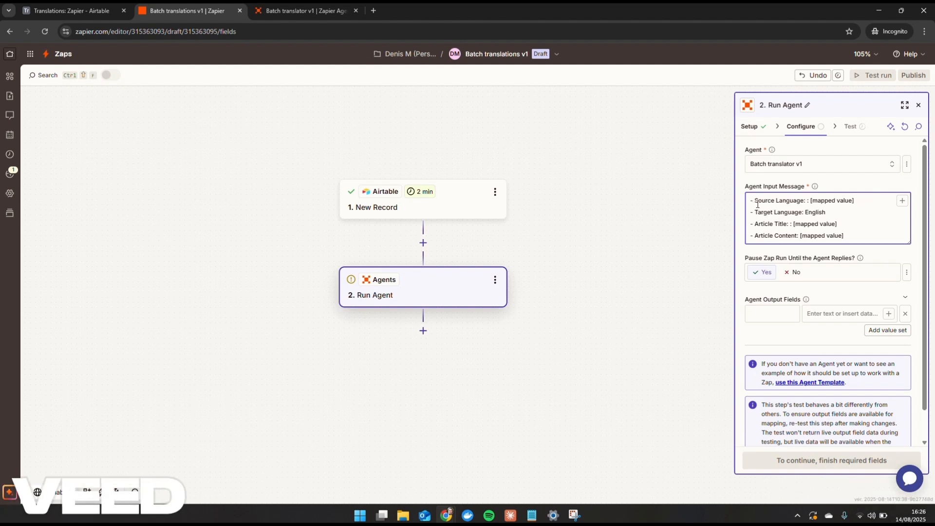
Remove the leading dashes from all four lines of the agent input message
click(756, 200)
key(BackSpace)
key(BackSpace)
click(754, 211)
key(BackSpace)
key(BackSpace)
click(755, 224)
key(BackSpace)
key(BackSpace)
click(756, 235)
key(BackSpace)
key(BackSpace)
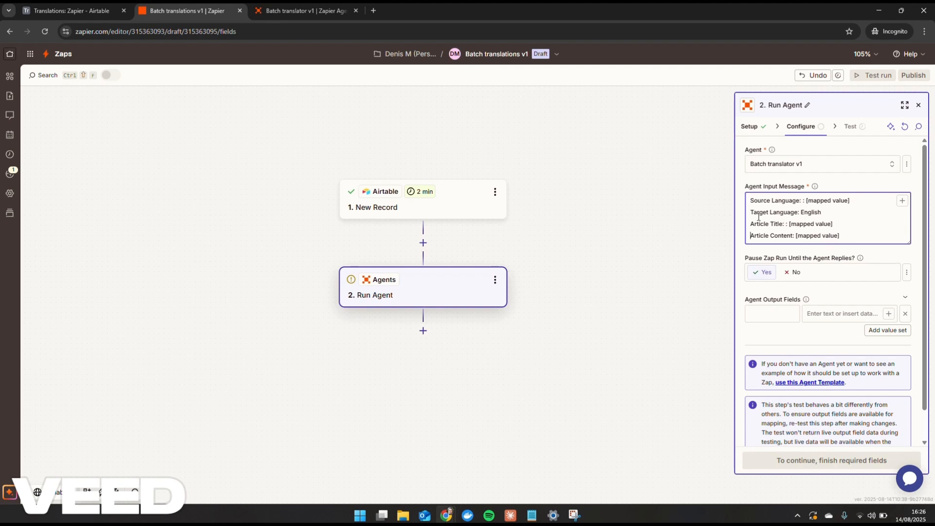
Replace the Source Language placeholder in the agent input message with the Language field from the New Record step
click(807, 200)
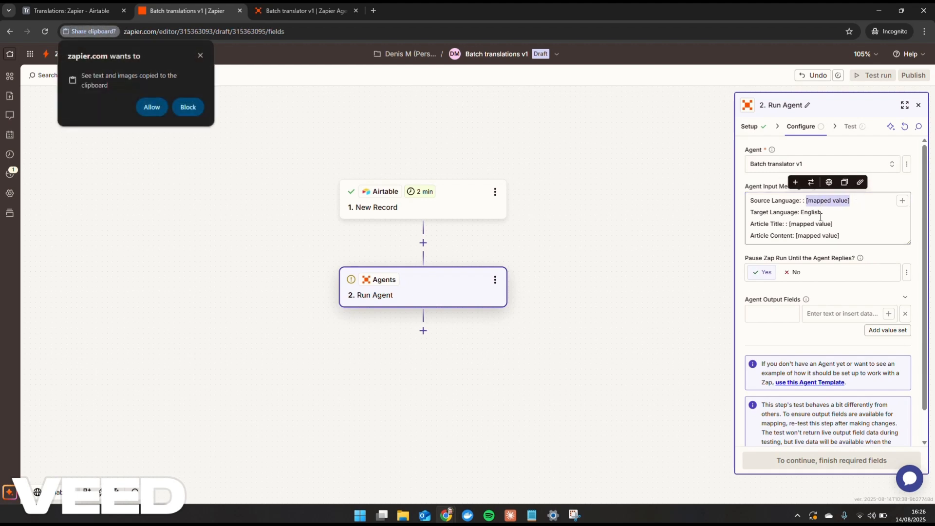
click(200, 56)
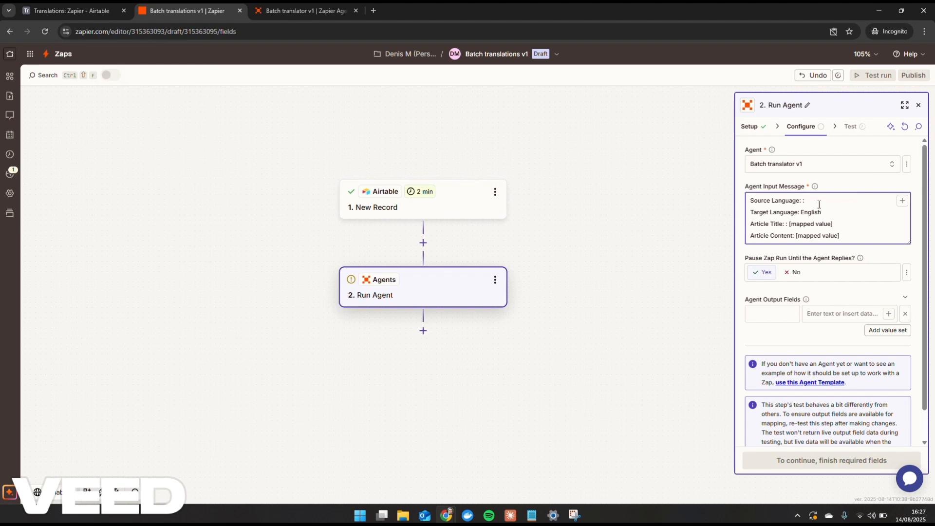
text(/)
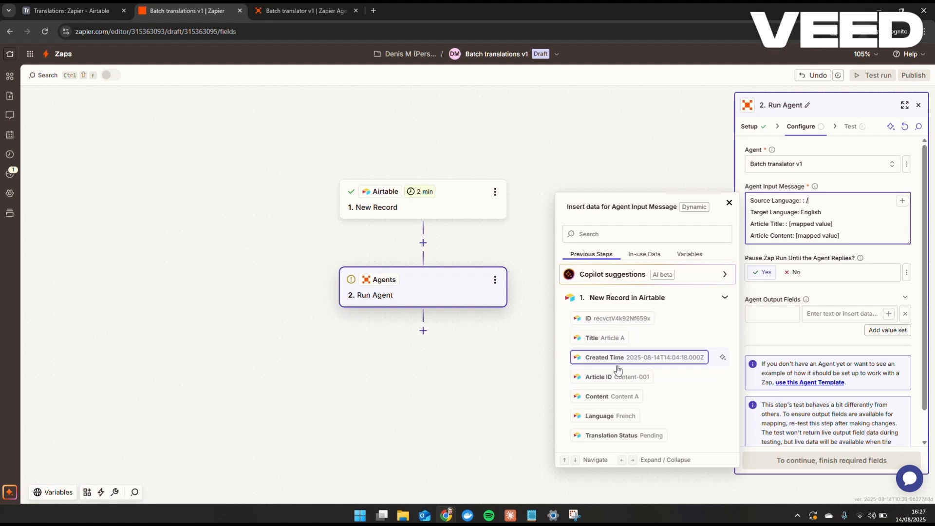
click(610, 416)
click(834, 216)
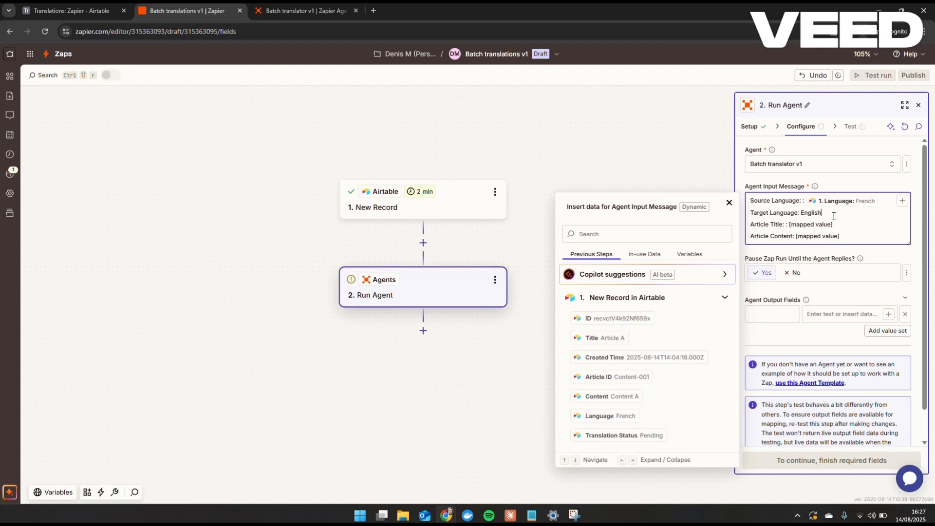
Replace the Article Title placeholder in the agent input message with the Title field from the New Record step
drag(797, 224, 848, 222)
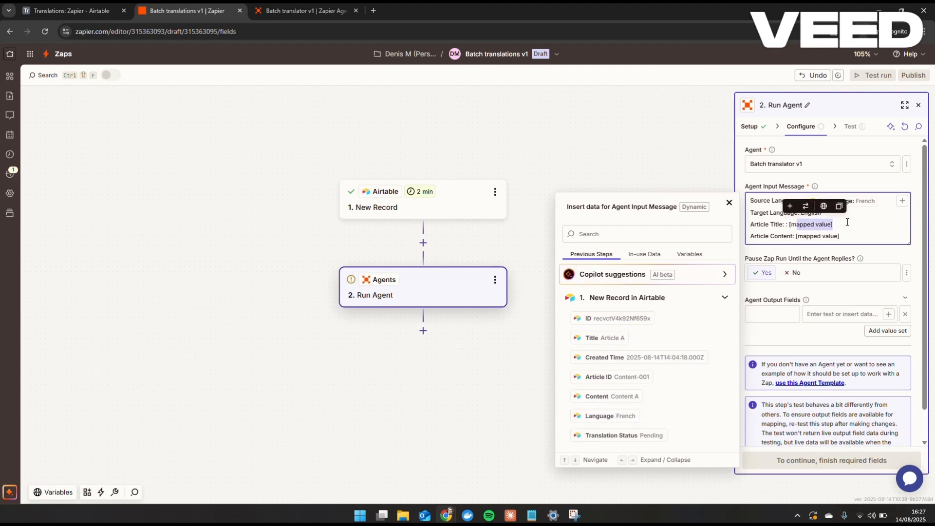
key(BackSpace)
key(BackSpace)
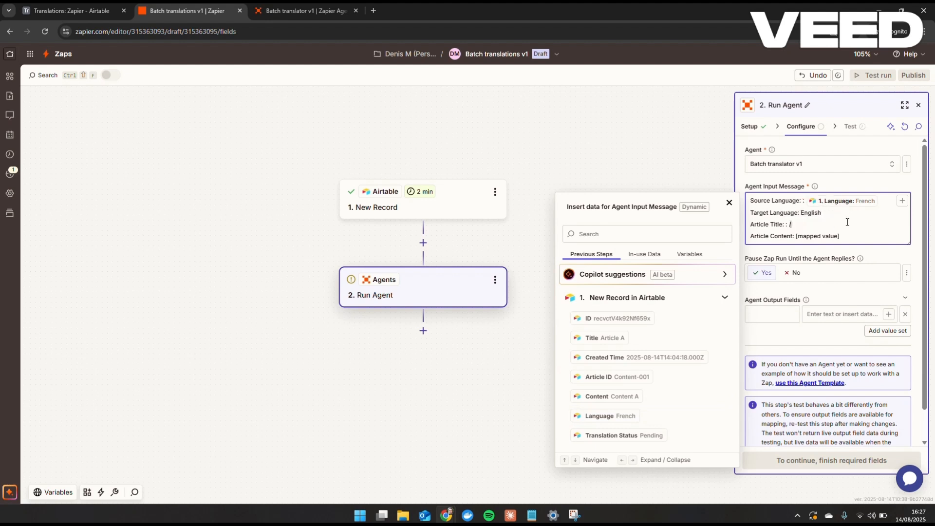
click(614, 338)
Replace the Article Content placeholder in the agent input message with the Content field from the New Record step
click(846, 237)
key(BackSpace)
key(BackSpace)
key(BackSpace)
key(BackSpace)
key(BackSpace)
key(BackSpace)
key(BackSpace)
key(BackSpace)
key(BackSpace)
key(BackSpace)
key(BackSpace)
key(BackSpace)
key(BackSpace)
key(BackSpace)
text(/)
click(603, 398)
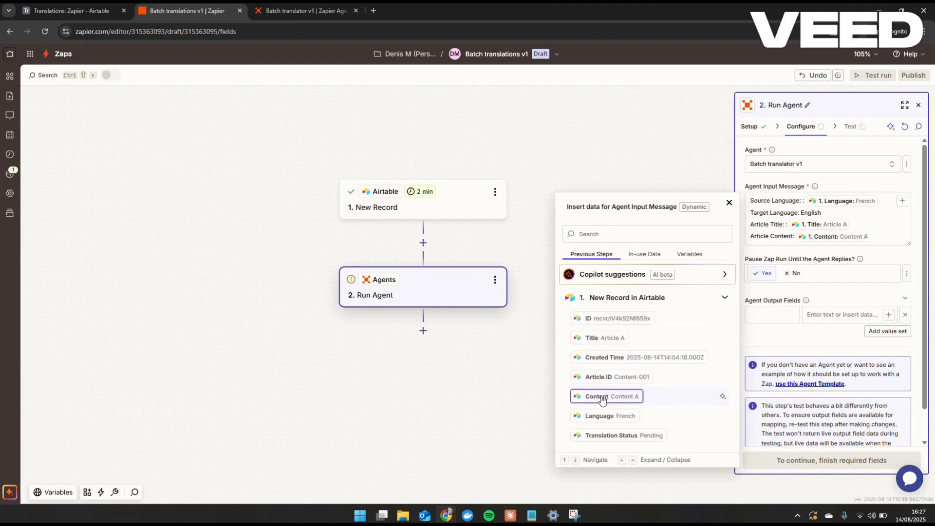
click(880, 255)
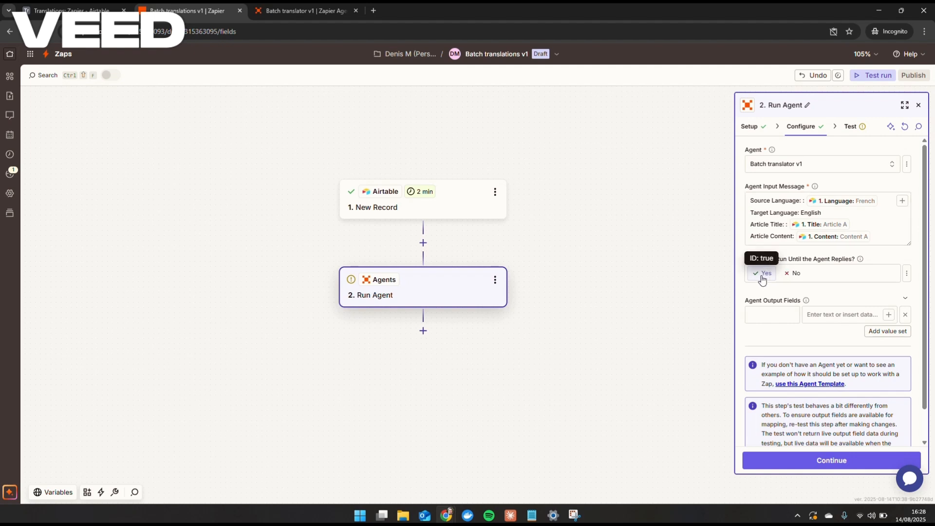
Check the agent's output format instructions, and add two agent output fields named trans_title and trans_content in the Run Agent step
click(770, 314)
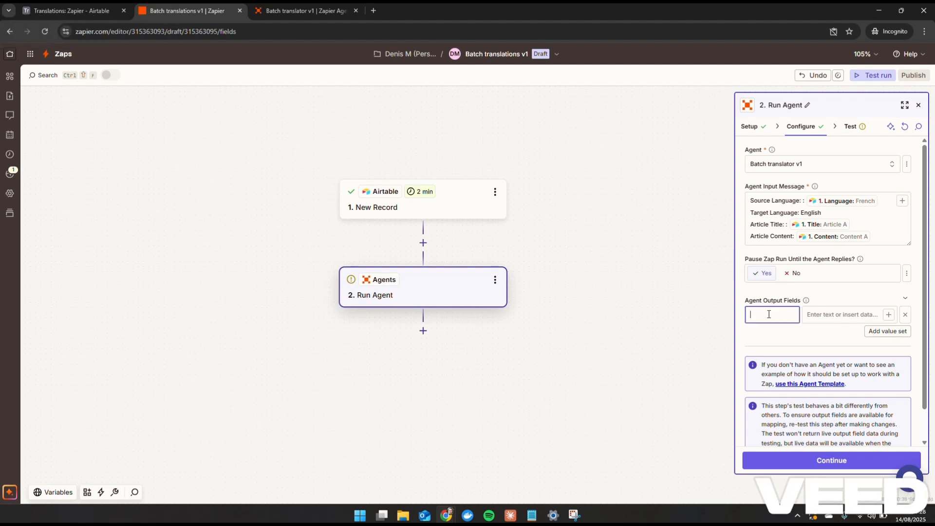
click(288, 11)
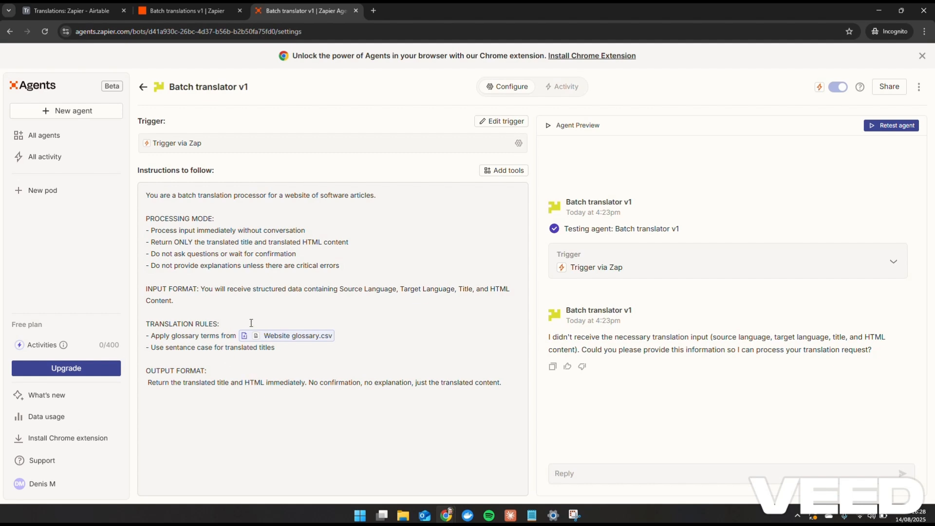
click(203, 8)
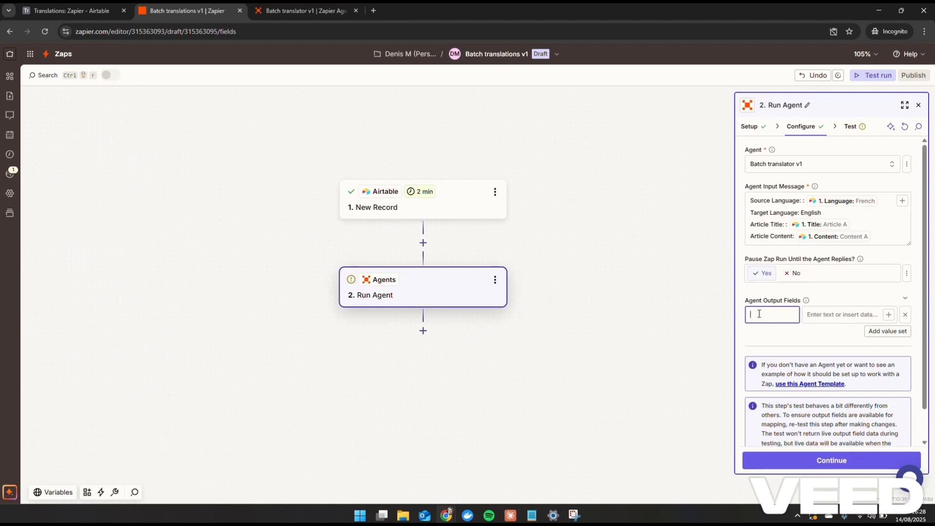
text(trans)
text(_title)
text(a)
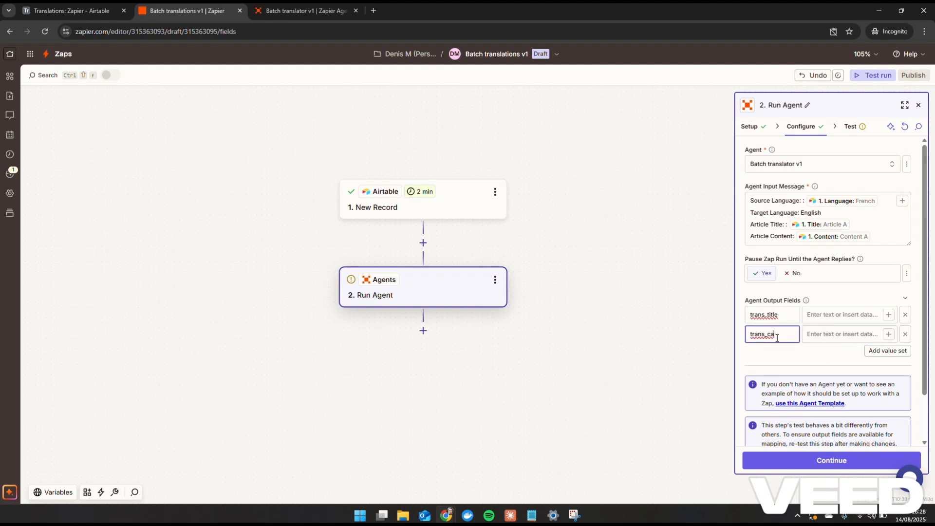
text(ns_content)
Describe trans_title as "translated Title for the article that was input" and trans_content as "translated HTML content with all structure and formatting intact"
click(836, 315)
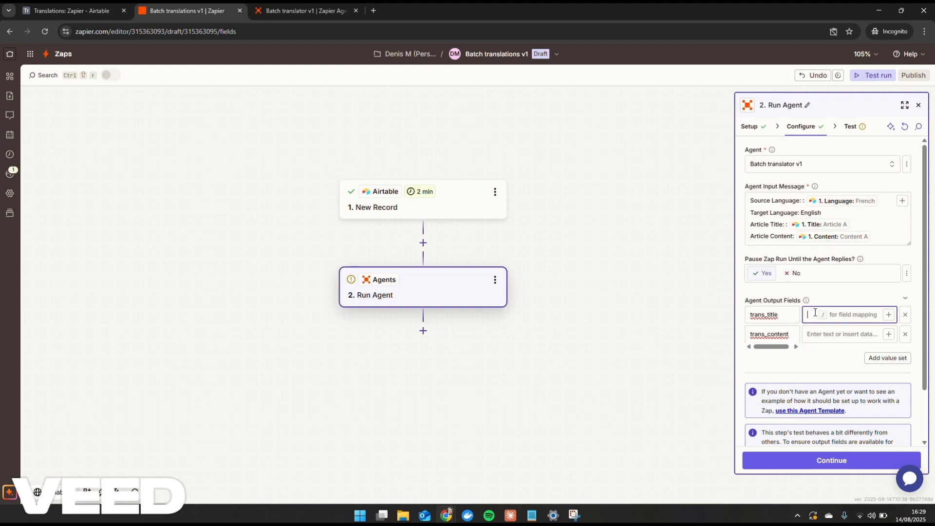
text(translated HTML content with all structure and formatting intact)
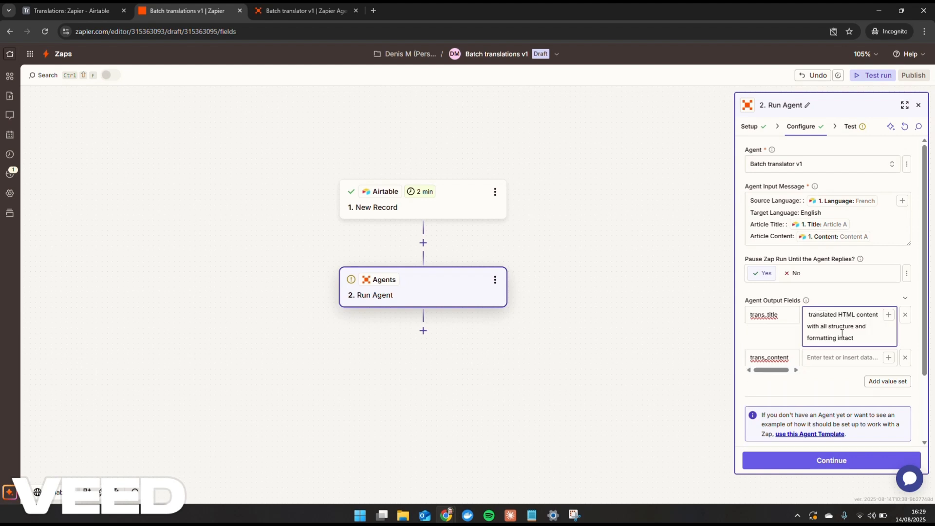
click(809, 311)
key(BackSpace)
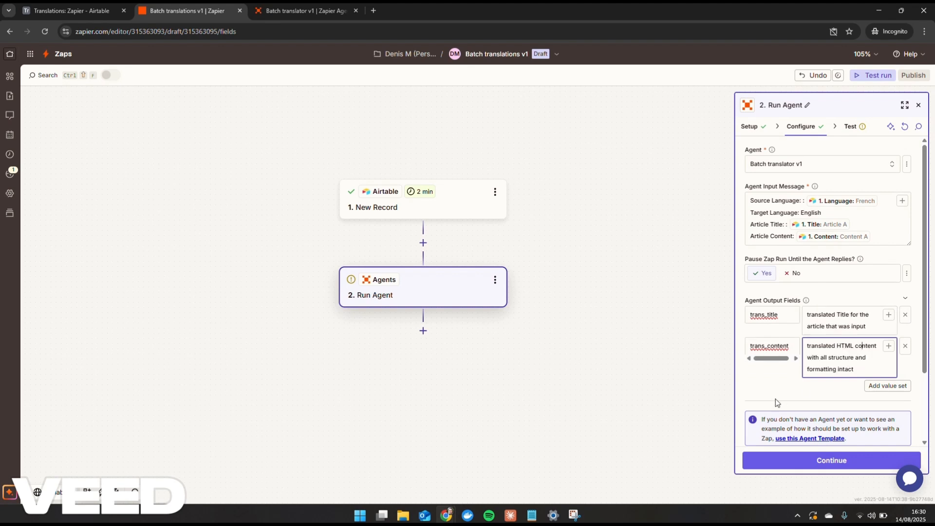
click(771, 380)
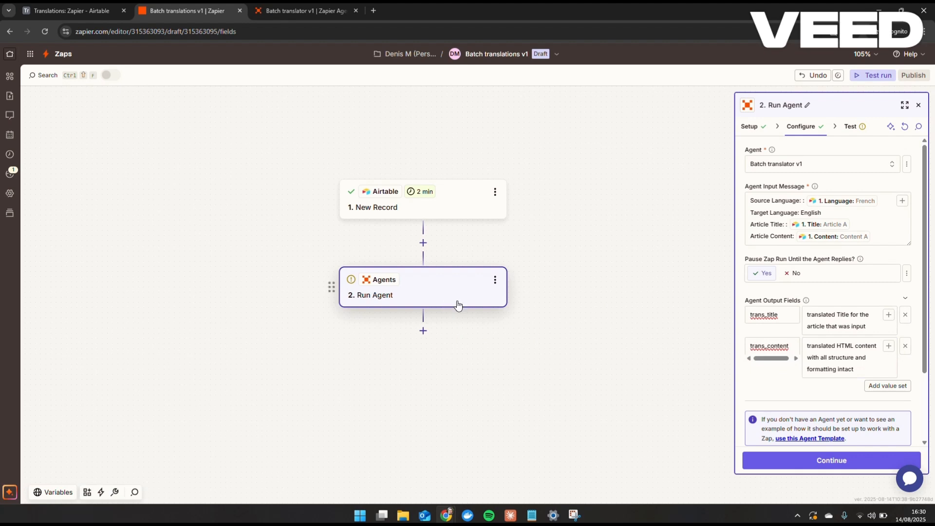
Proceed to the Run Agent test, run it, and review the returned output data
click(795, 468)
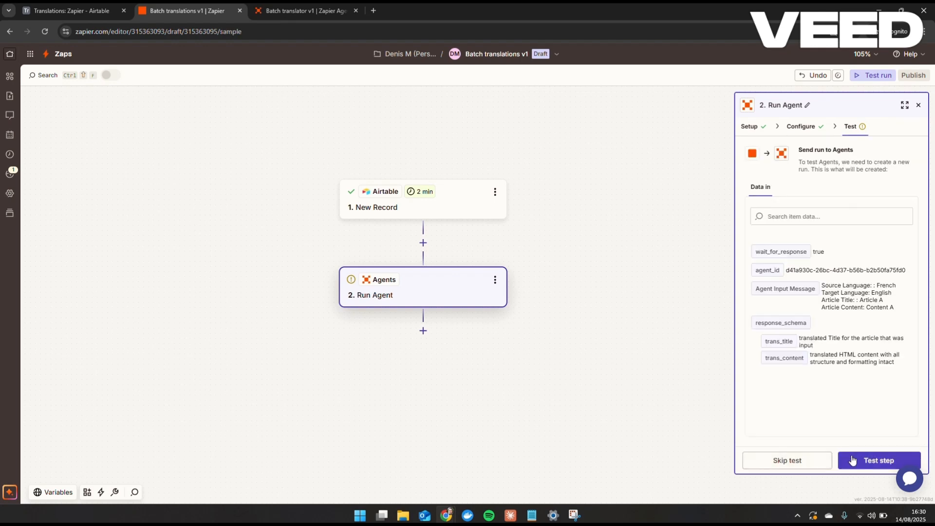
click(852, 461)
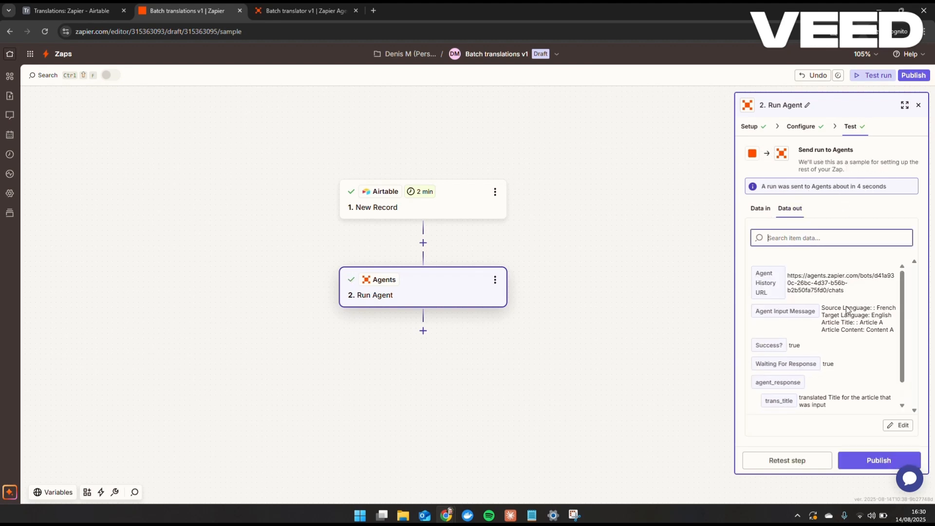
scroll(847, 327, down, 1)
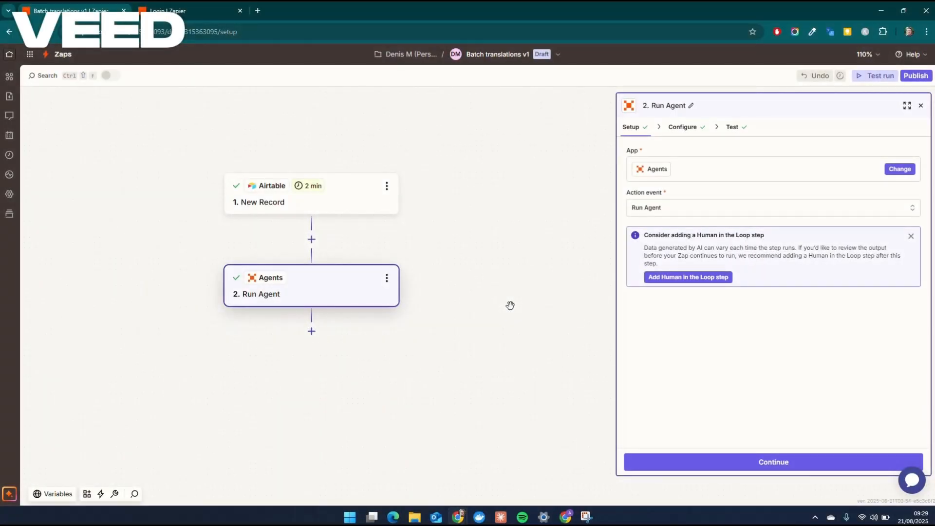
Add a third step after Run Agent using Airtable with the Update Record event, and proceed to its configuration
drag(510, 306, 517, 272)
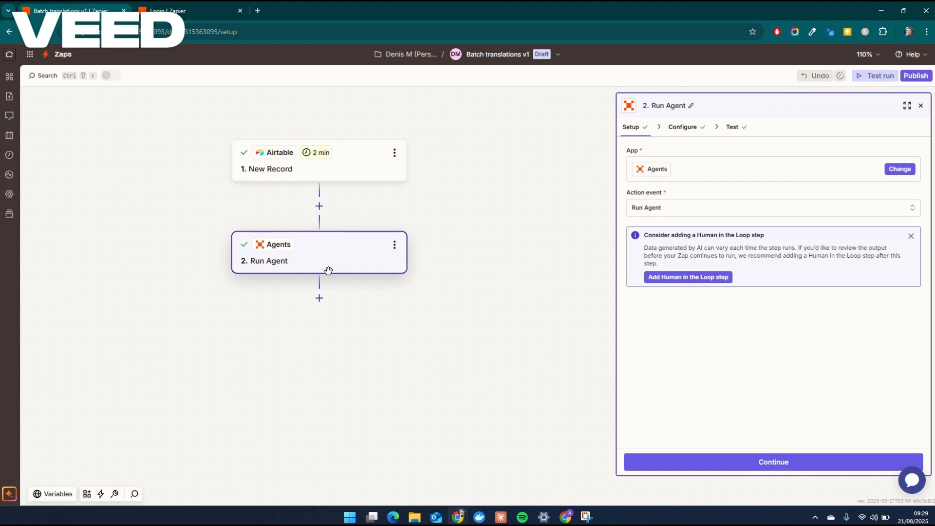
click(320, 298)
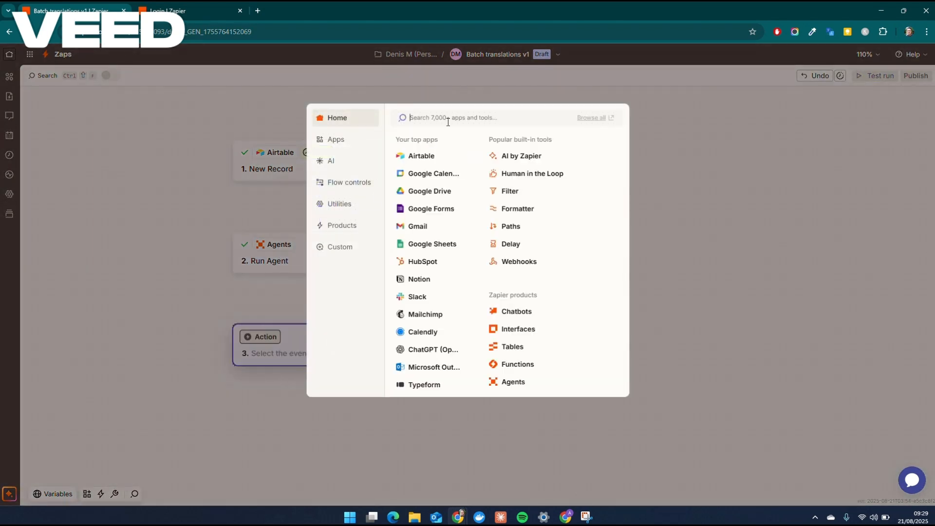
click(433, 156)
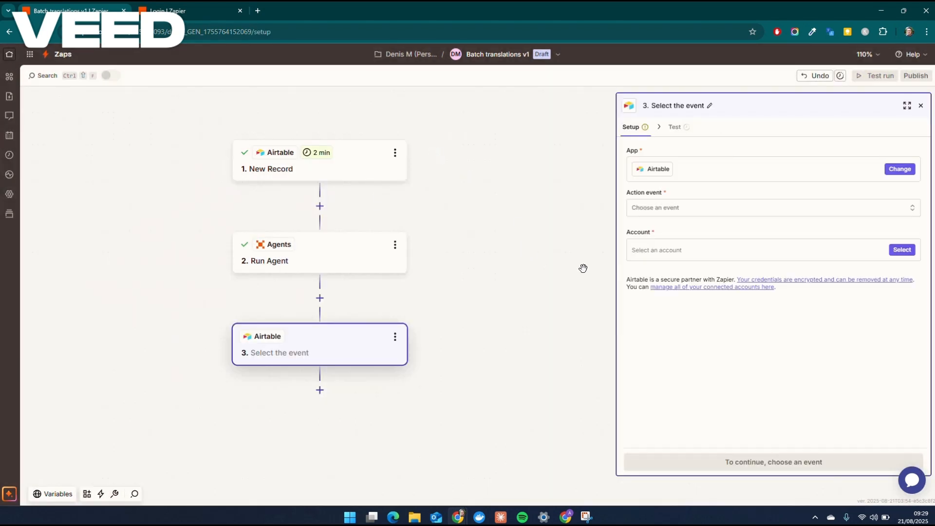
click(658, 216)
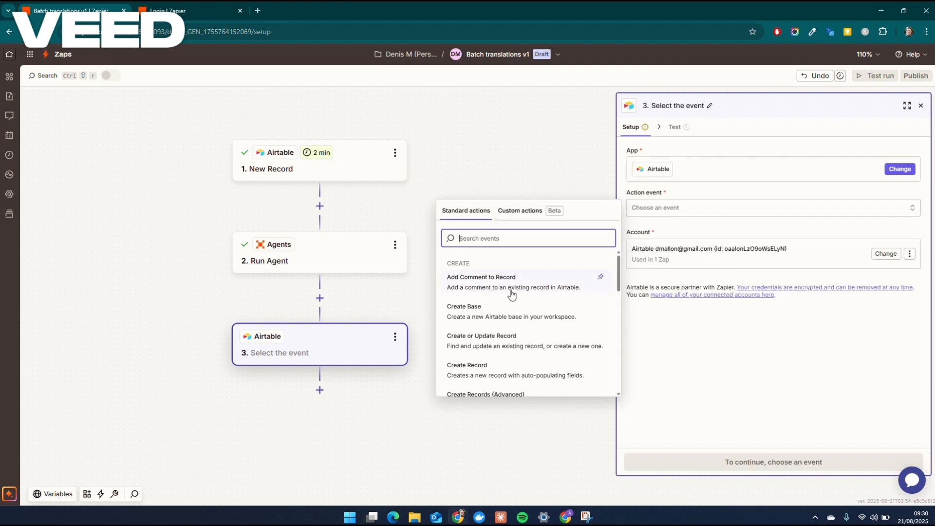
text(up)
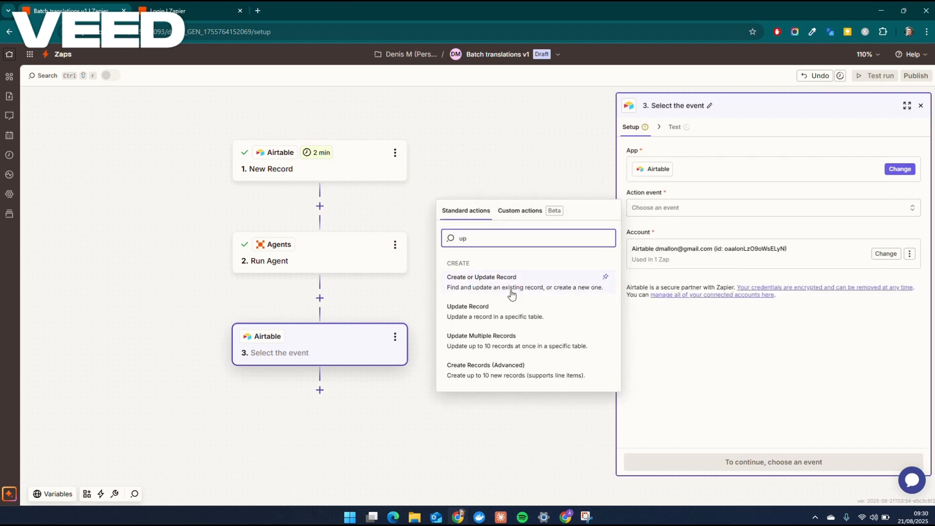
click(512, 314)
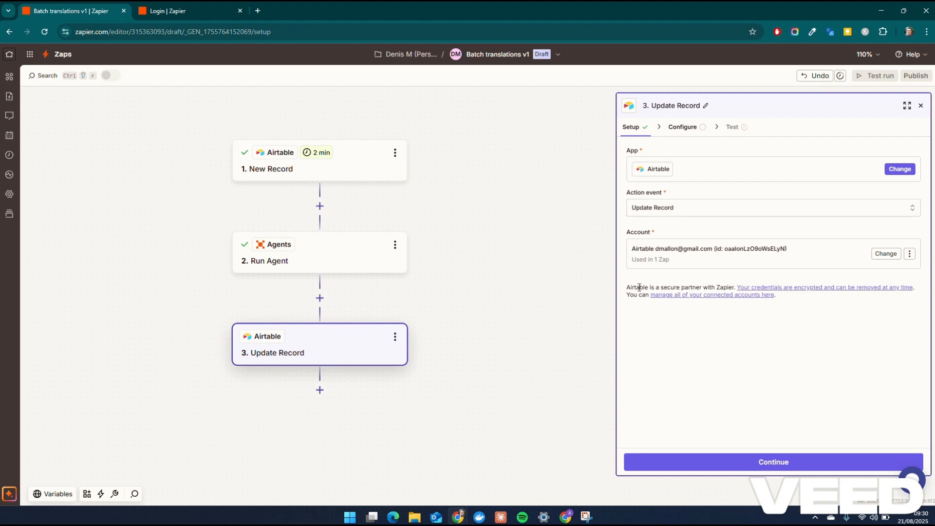
click(719, 470)
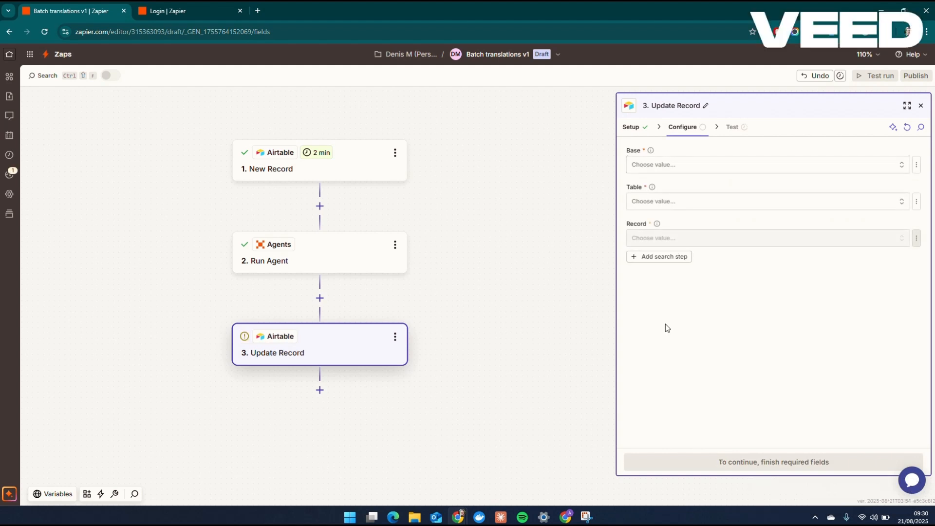
Set the Update Record step's base to Translations and its table to Zapier
click(676, 166)
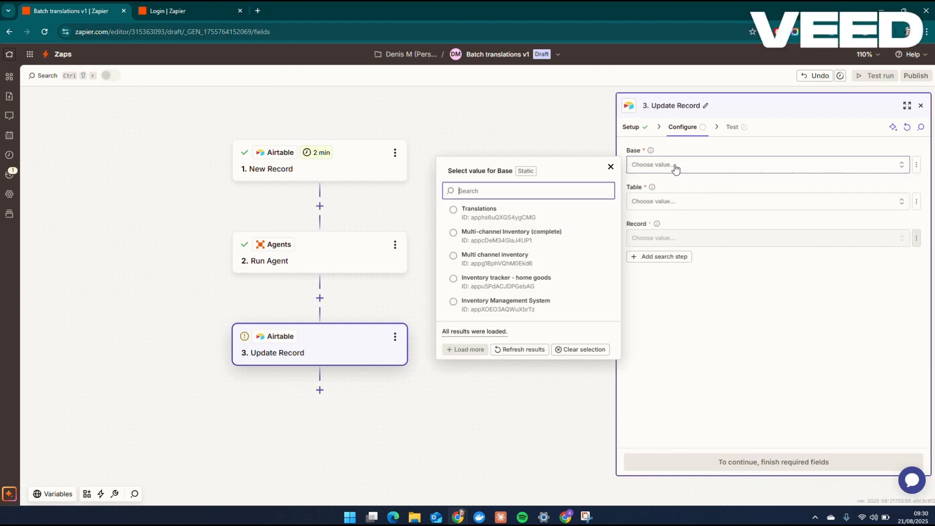
click(509, 214)
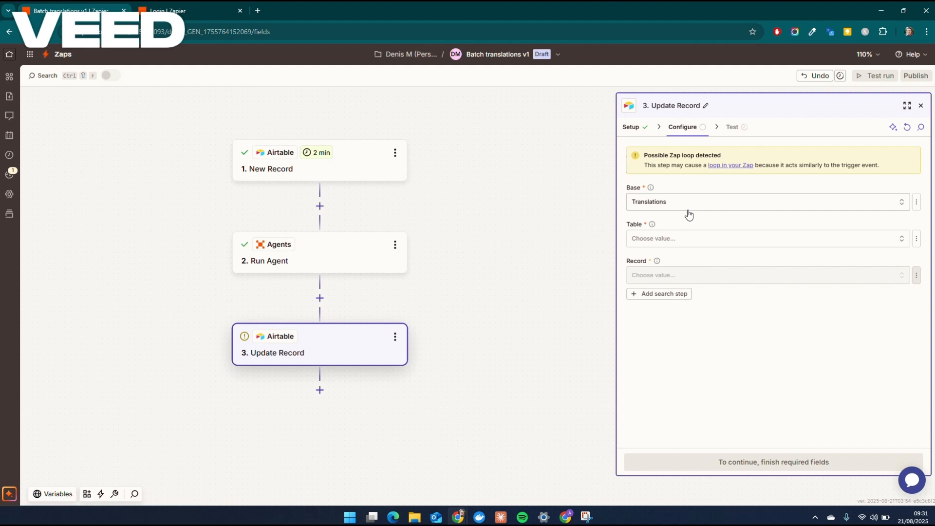
click(666, 238)
click(520, 274)
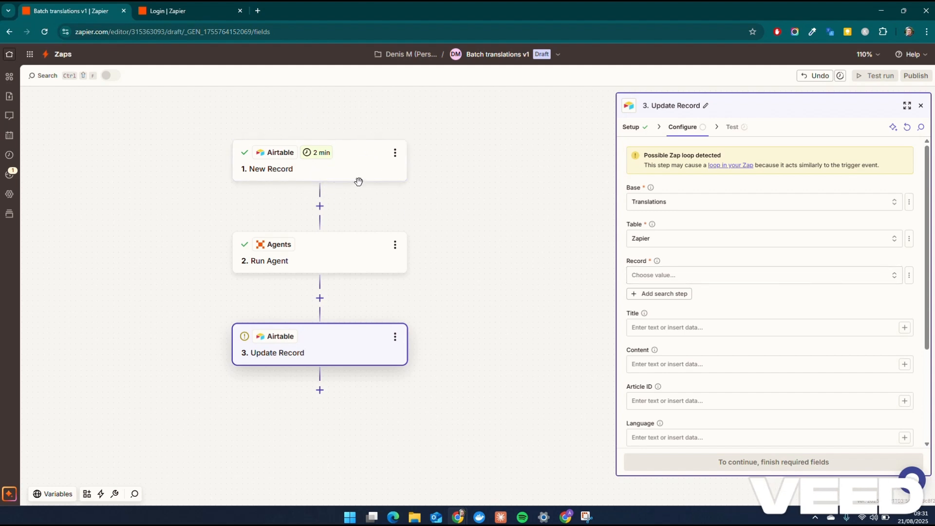
Switch the Record field of the Update Record step to a custom value and map it to the ID from the New Record step
scroll(706, 238, down, 1)
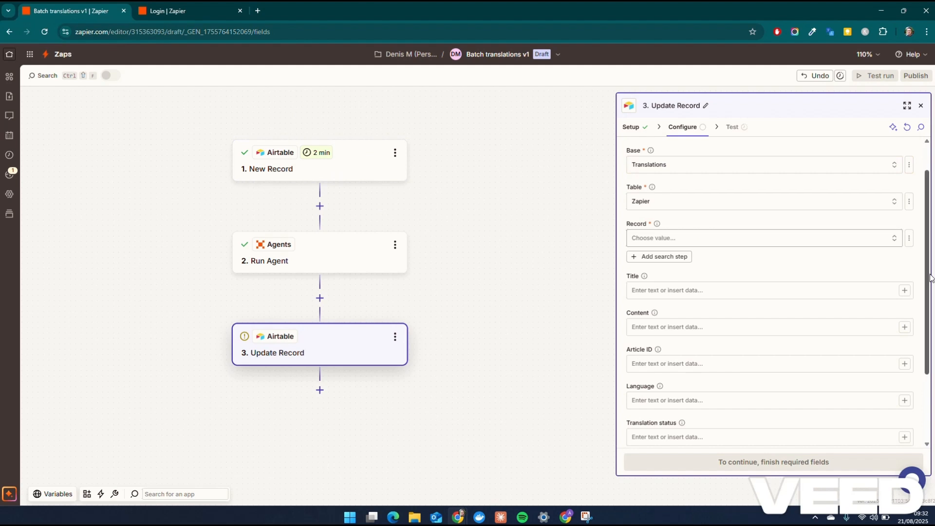
click(909, 239)
click(868, 295)
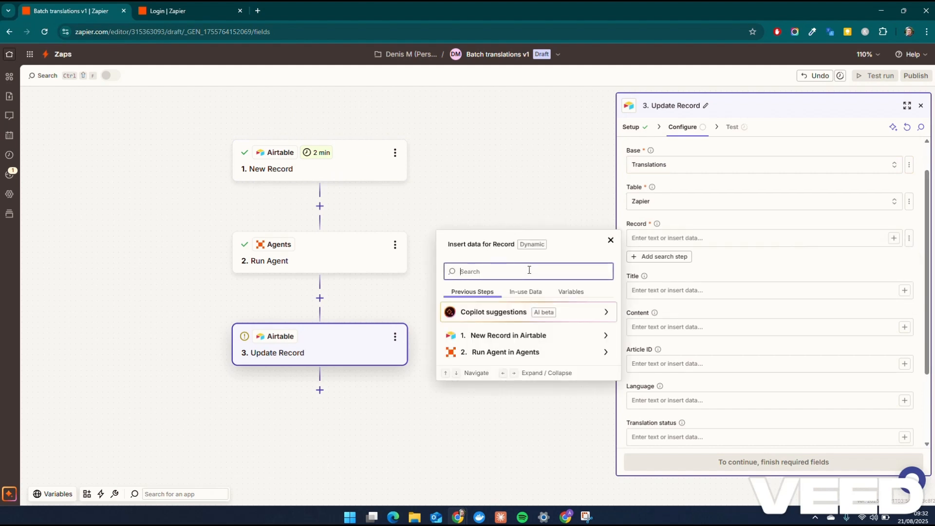
click(510, 336)
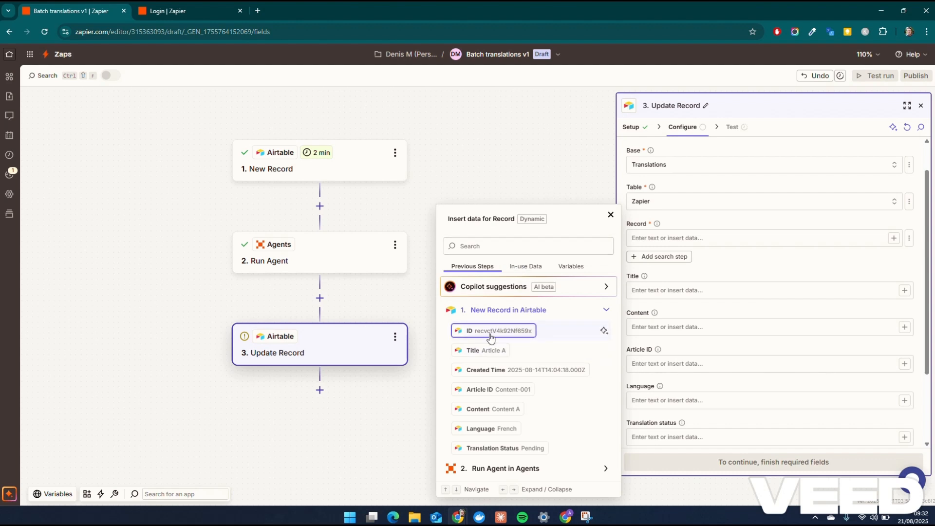
click(492, 336)
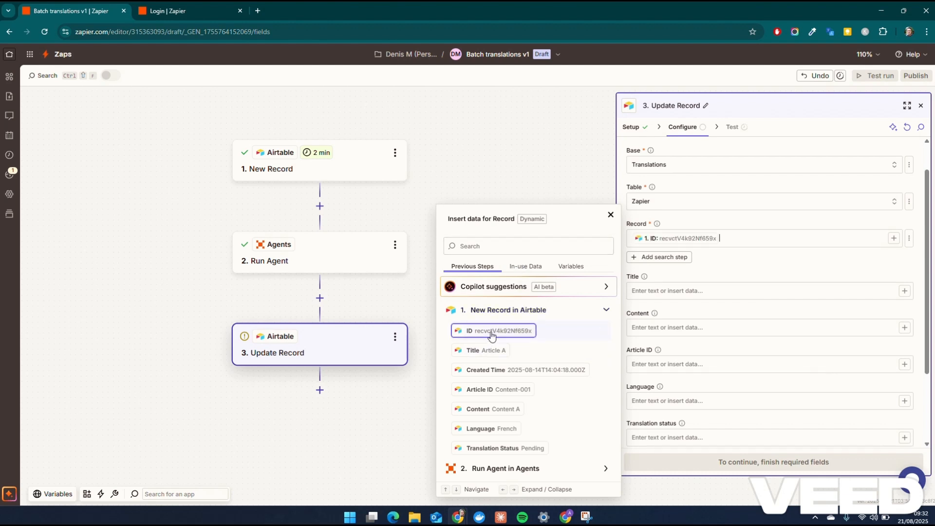
Set the Translation status field of the Update Record step to Complete
click(758, 295)
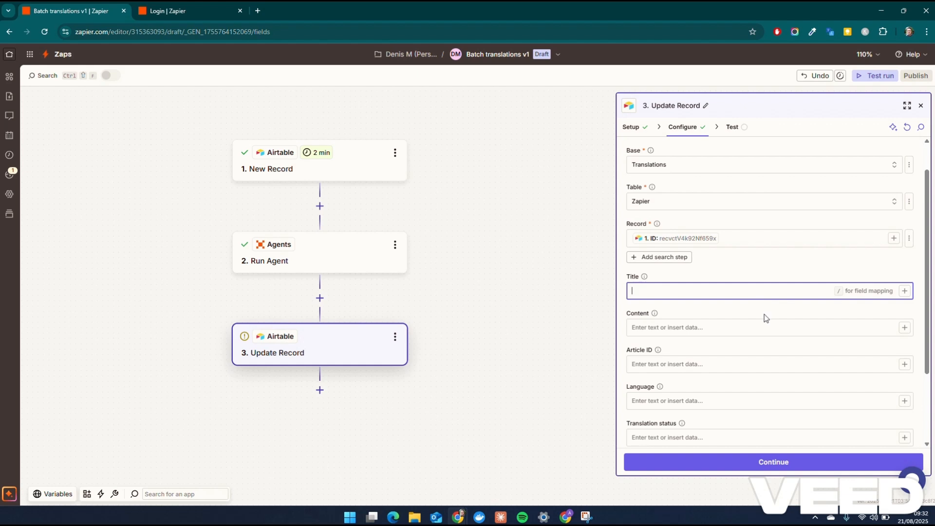
scroll(767, 344, down, 1)
scroll(767, 344, down, 1)
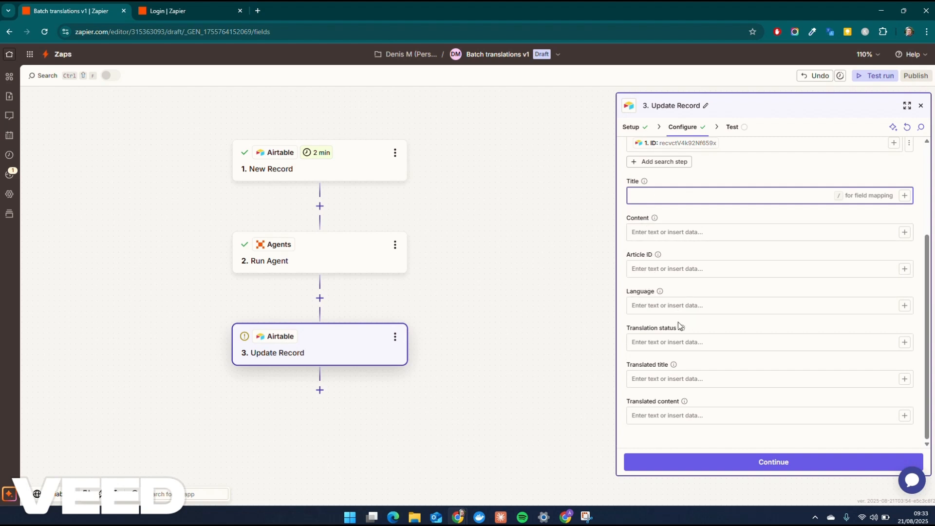
click(680, 343)
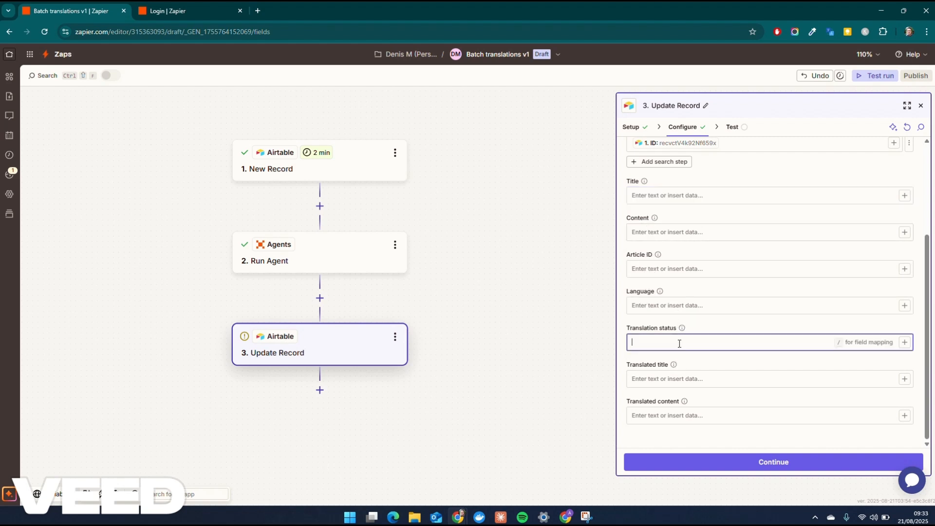
text(COmplete)
Map the Translated title field to trans_title from the Run Agent step
click(703, 378)
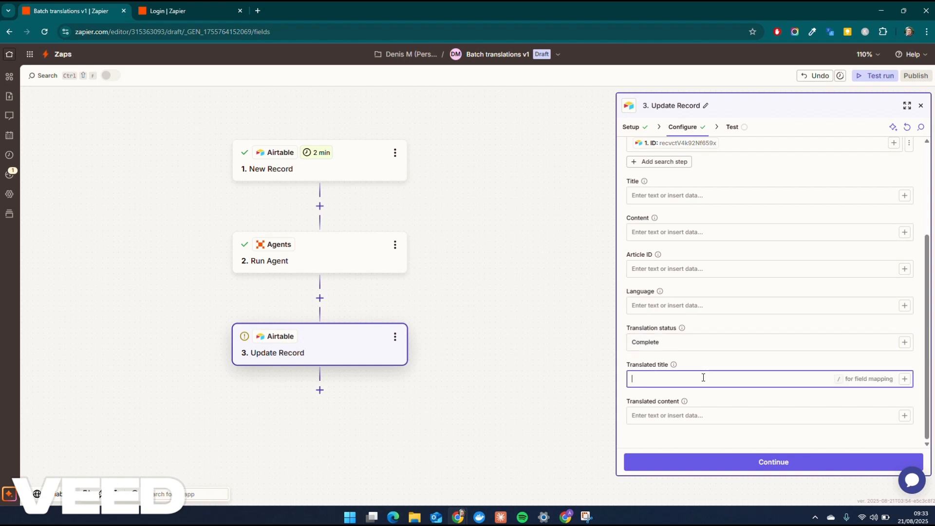
text(/)
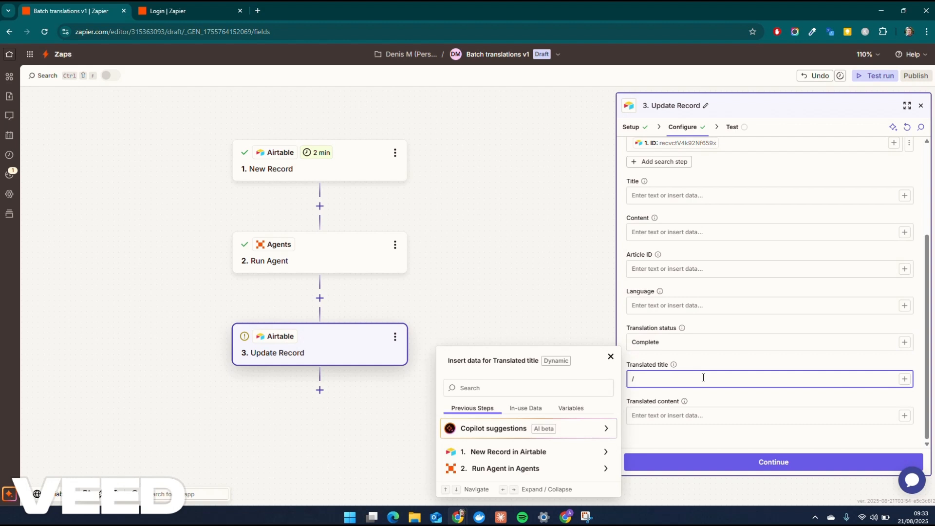
click(513, 470)
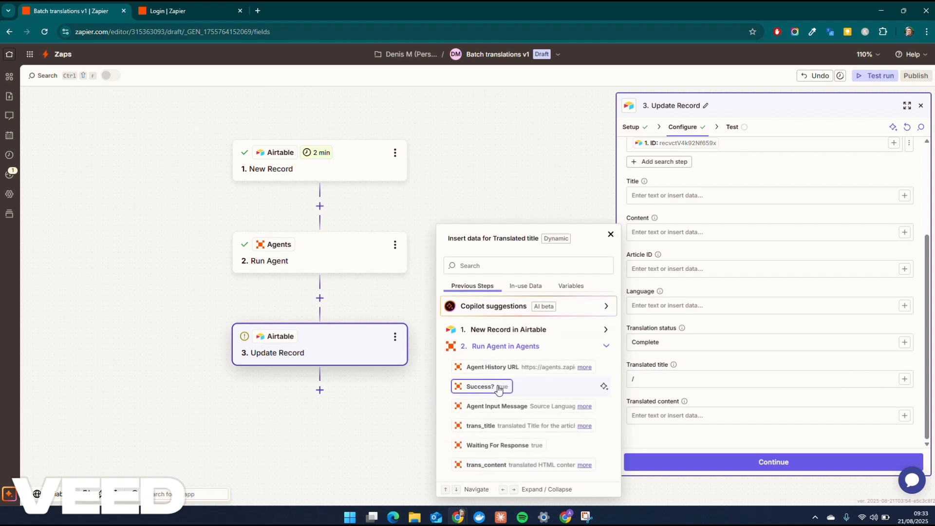
click(506, 426)
Map the Translated content field to trans_content from the Run Agent step
click(729, 416)
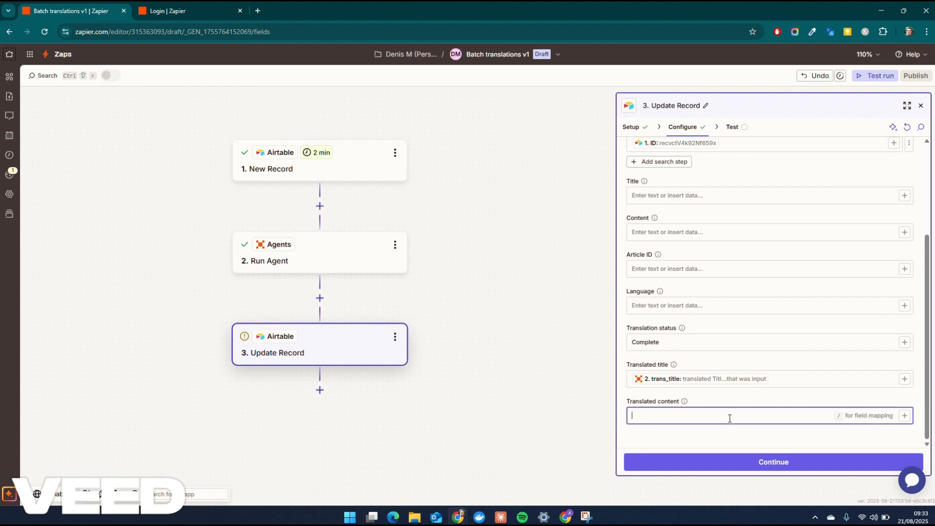
text(/)
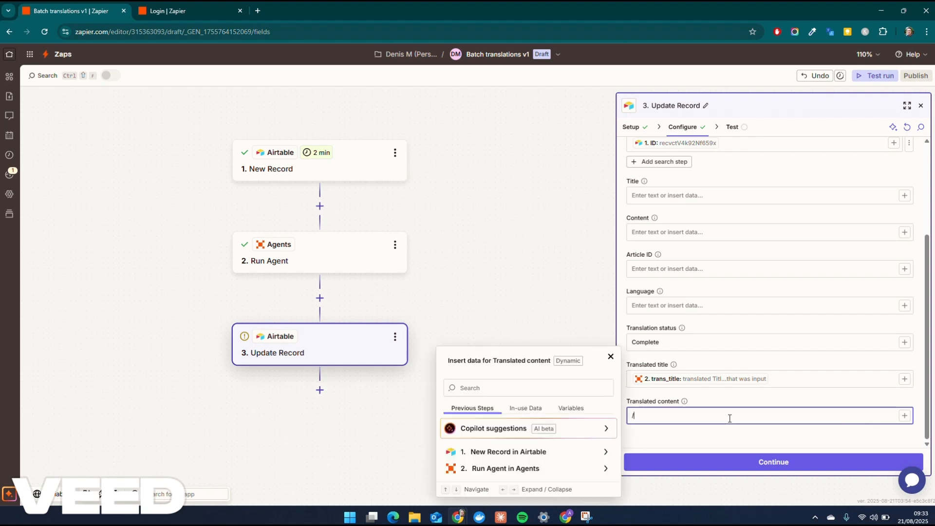
click(535, 469)
click(509, 466)
click(811, 402)
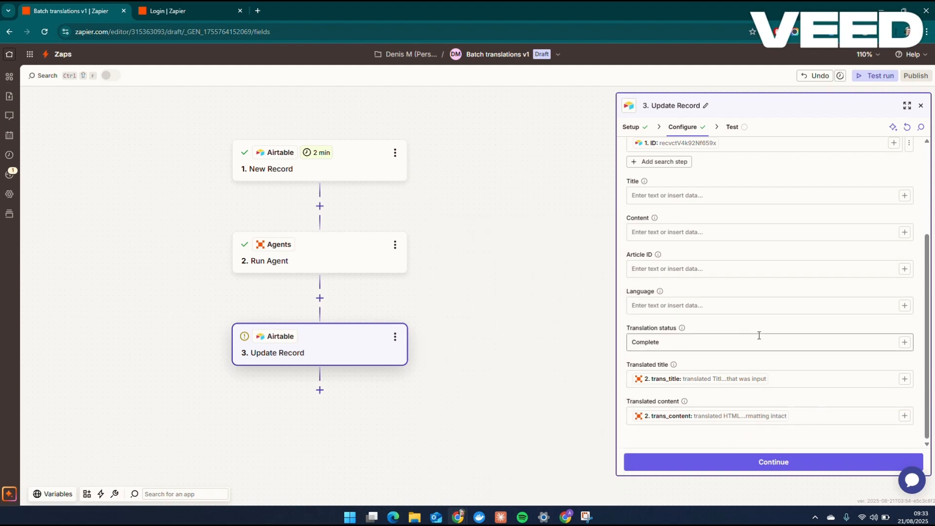
Proceed to the Update Record test and run it to send the sample record to Airtable
click(769, 468)
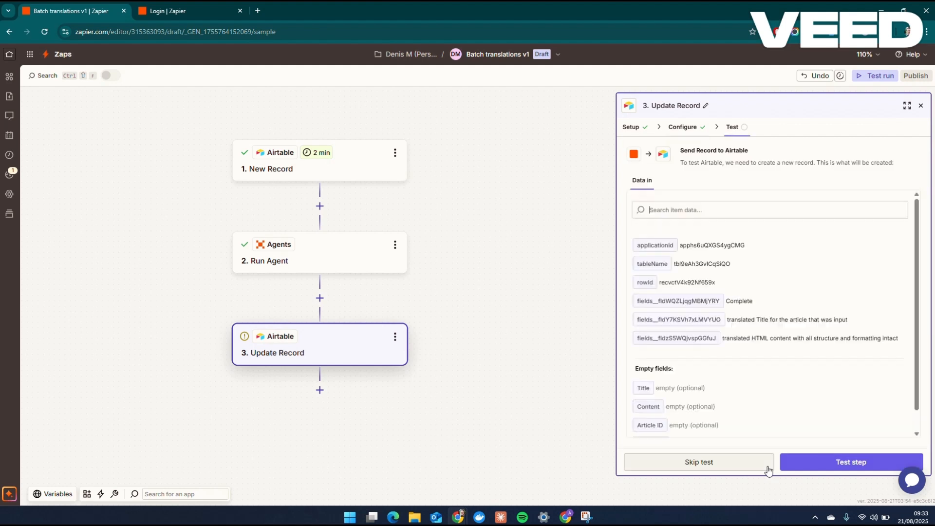
click(799, 468)
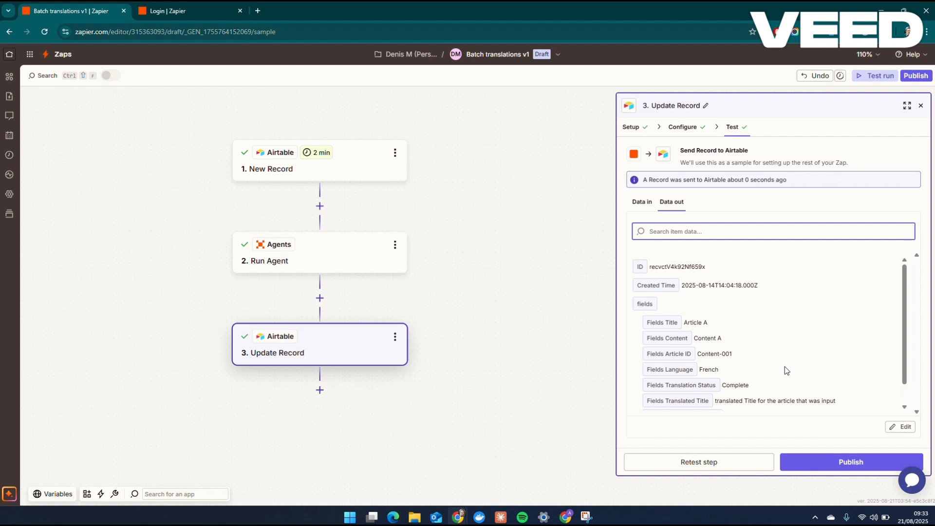
drag(496, 196, 577, 217)
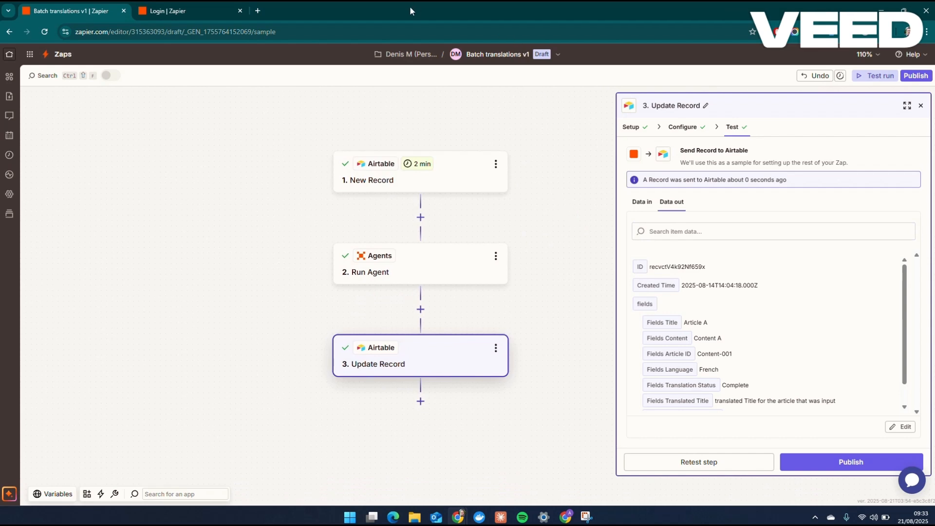
Compare the column layout of the Airtable Translations table with the Website articles sheet in Google Sheets
key(alt+Tab)
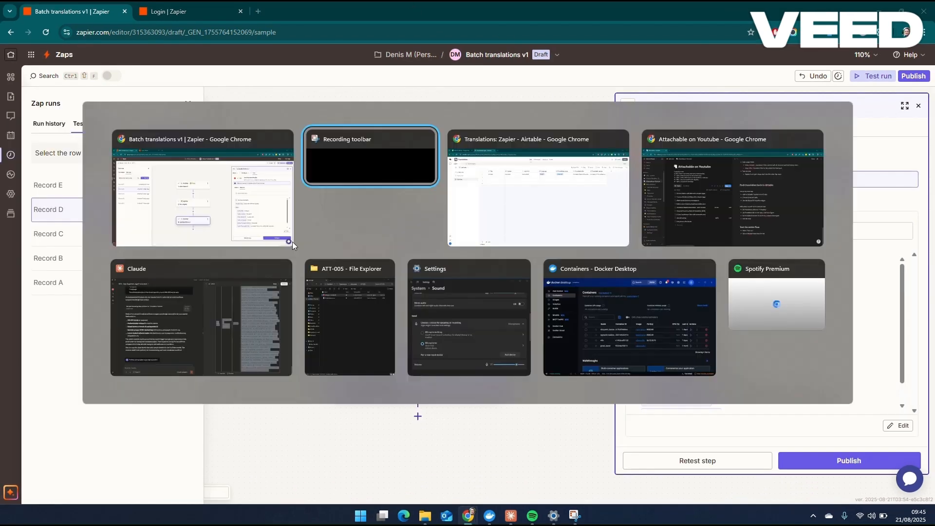
key(alt+Tab)
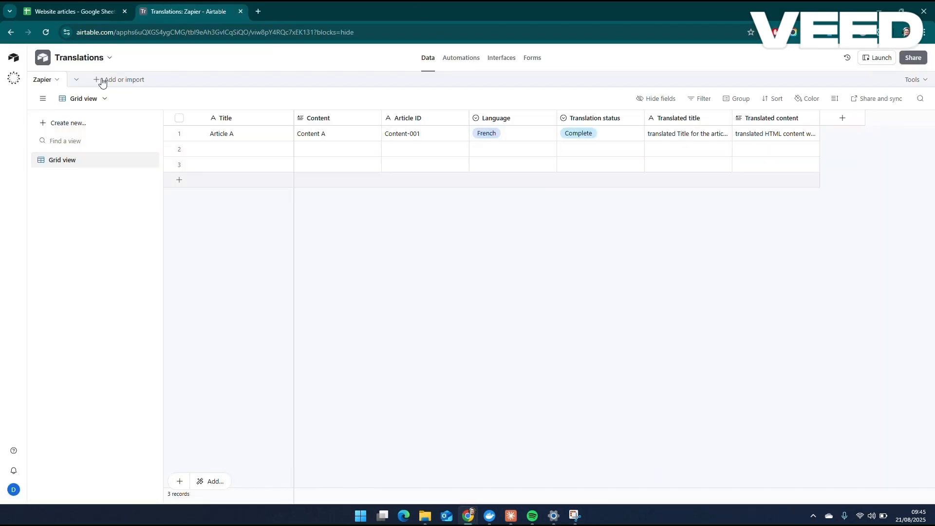
click(40, 5)
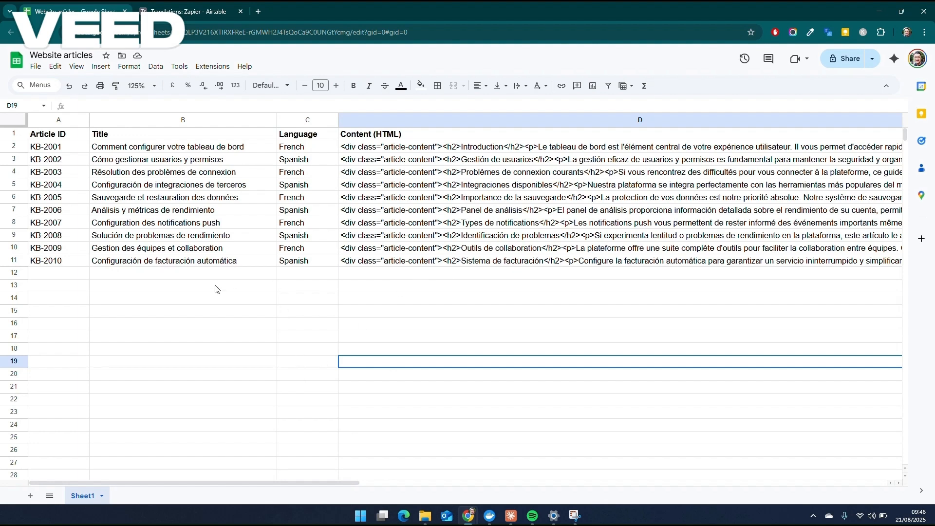
click(56, 148)
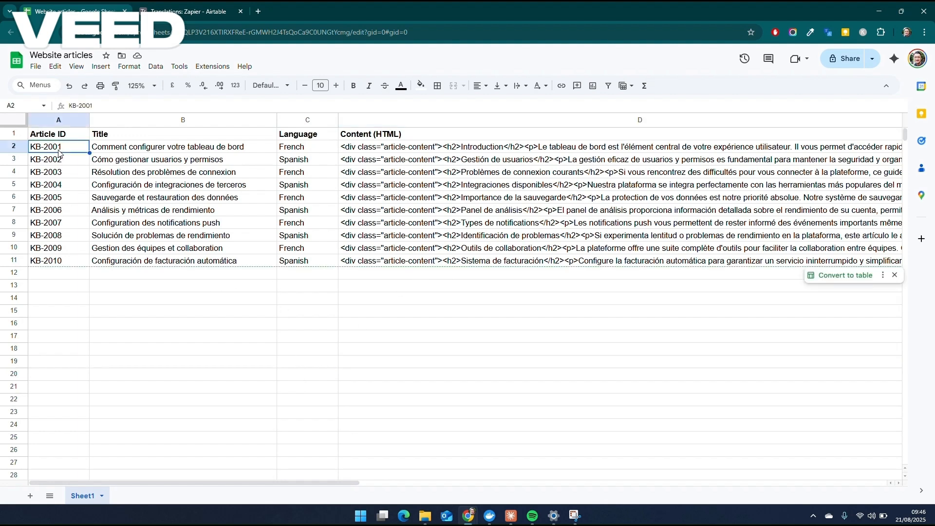
click(190, 11)
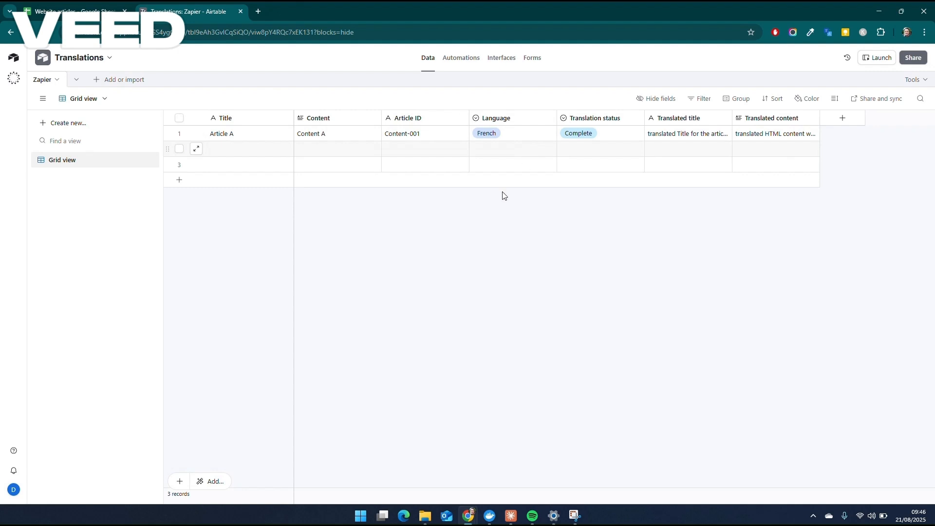
Reorder the Website articles sheet's columns to Title, Content (HTML), Article ID and Language
click(84, 11)
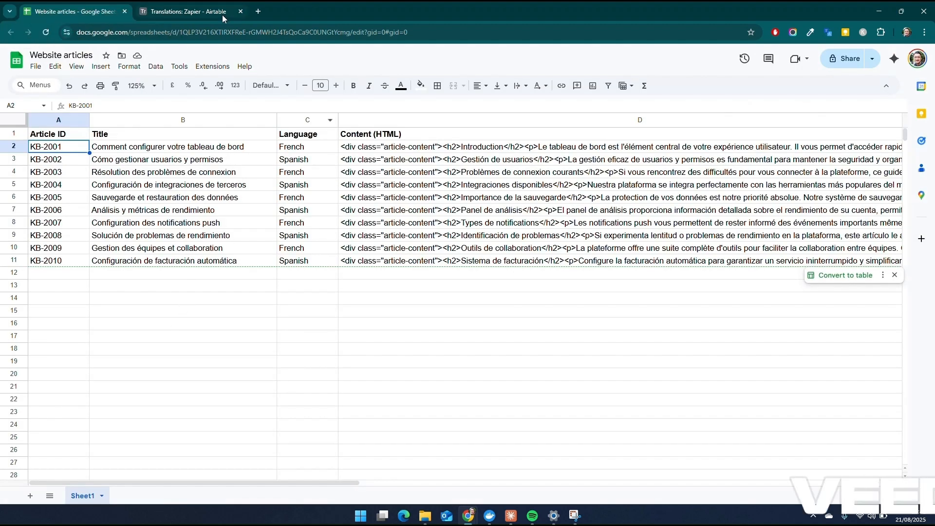
click(352, 120)
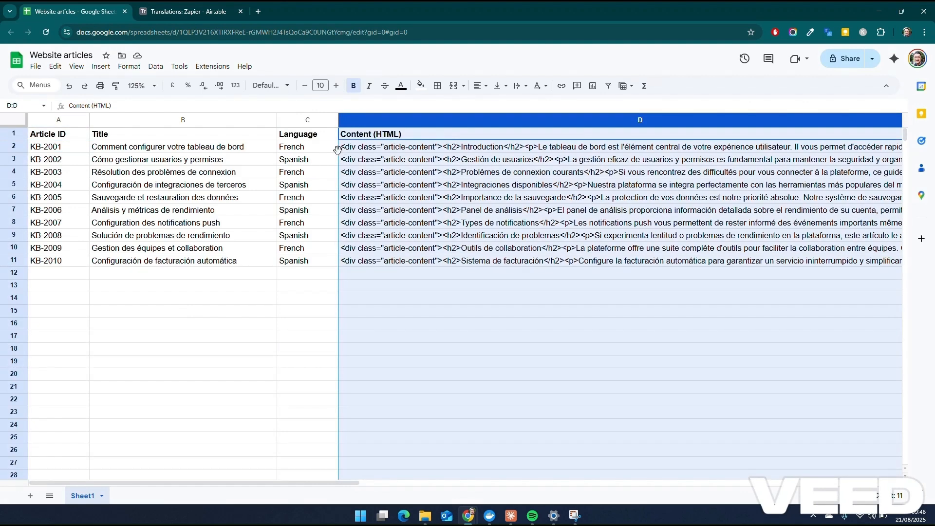
drag(365, 121, 244, 123)
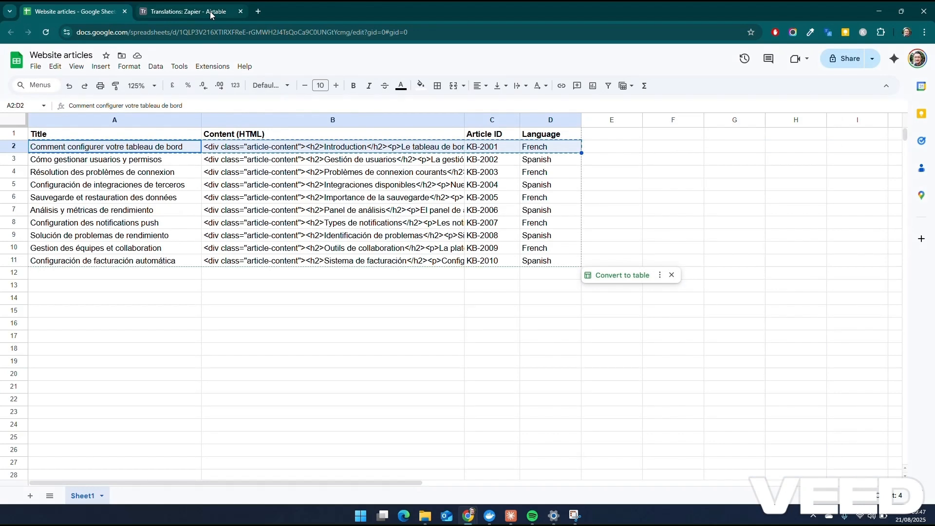
Paste the copied KB-2001 article row into the second row of the Airtable Zapier table, starting at Title
click(210, 12)
click(272, 150)
key(ctrl+v)
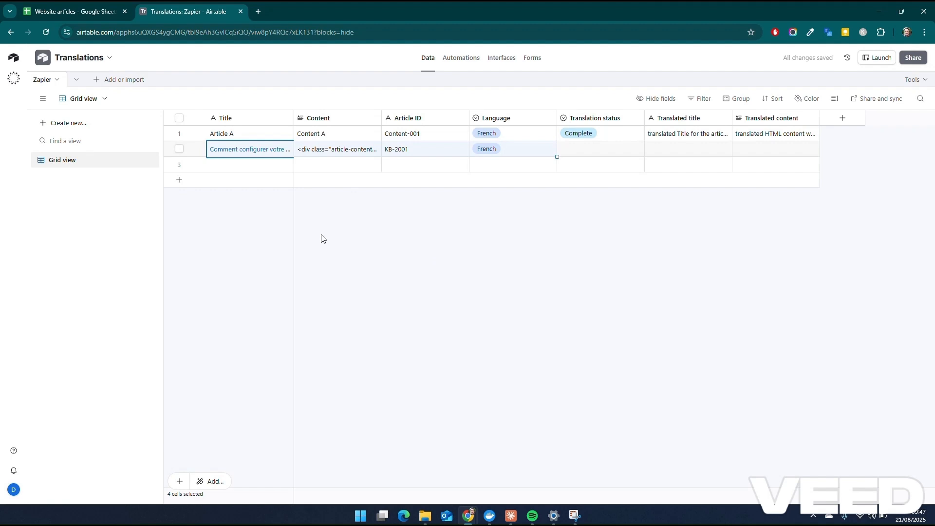
Switch back to Zapier, refresh the test records, select Record F after checking its data, and start a test run with it
key(alt+Tab)
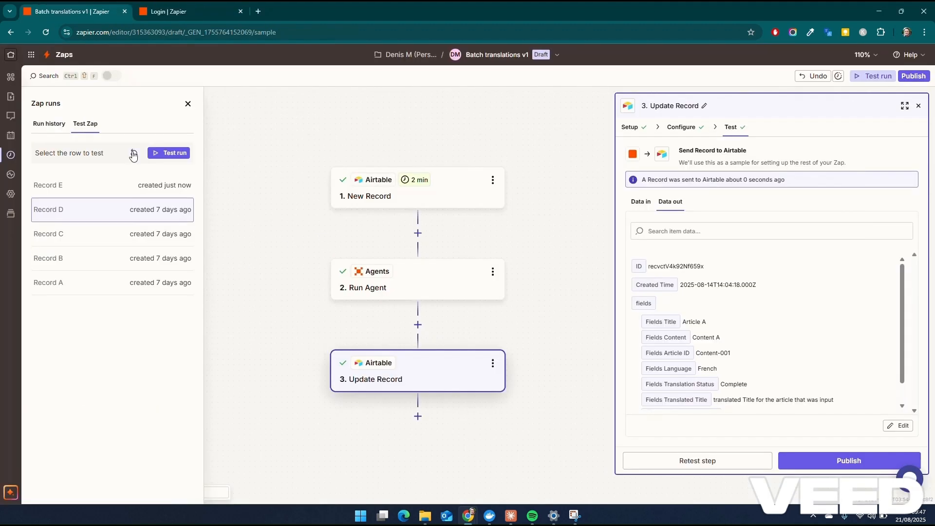
click(134, 155)
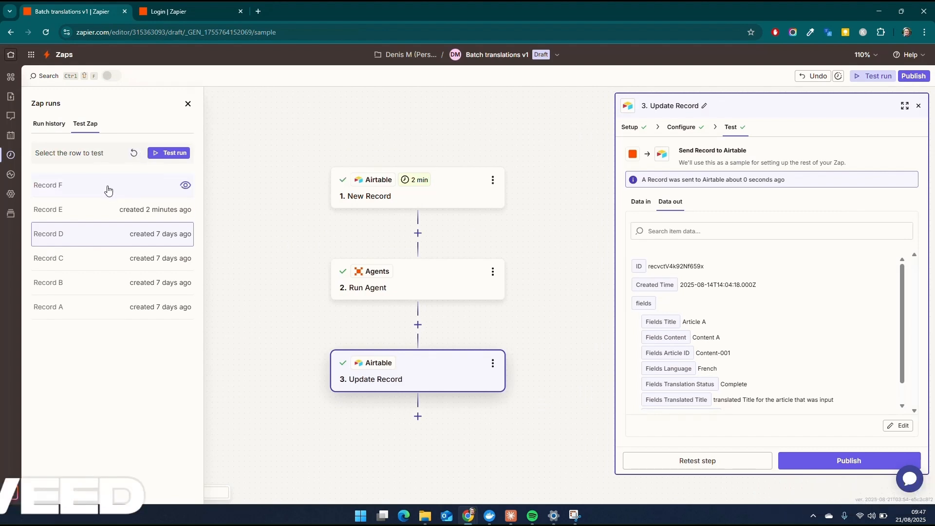
click(108, 190)
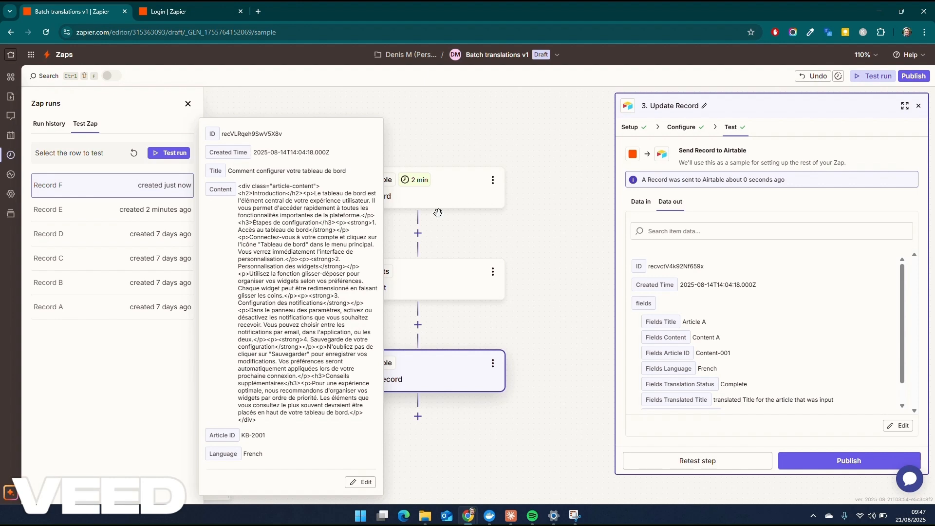
click(455, 142)
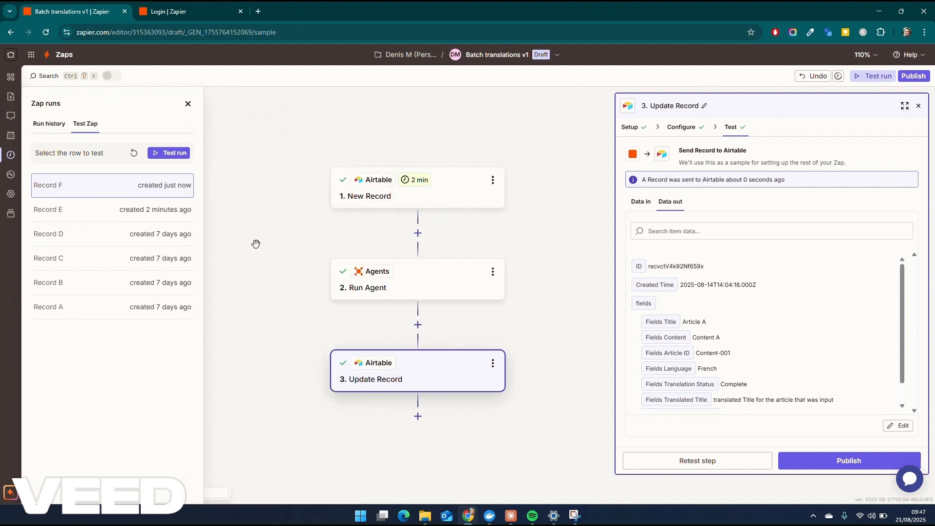
click(171, 155)
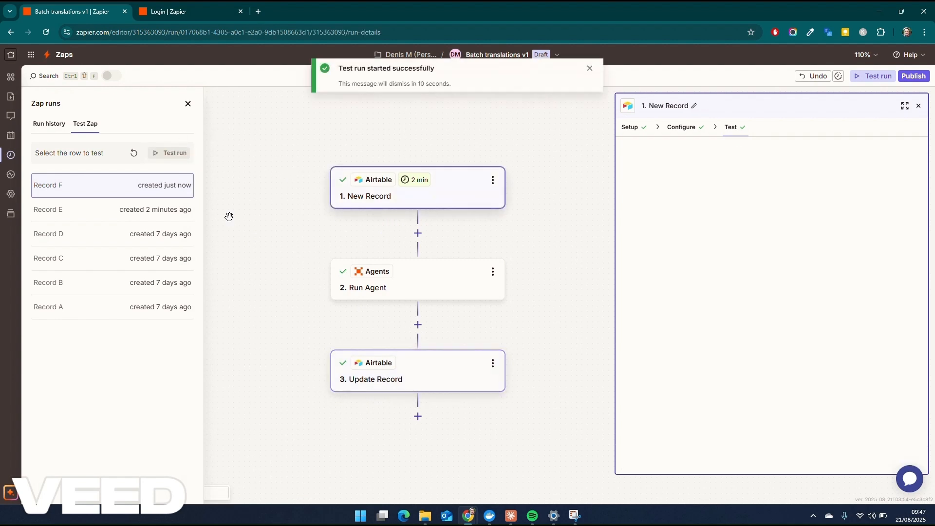
drag(374, 311, 288, 221)
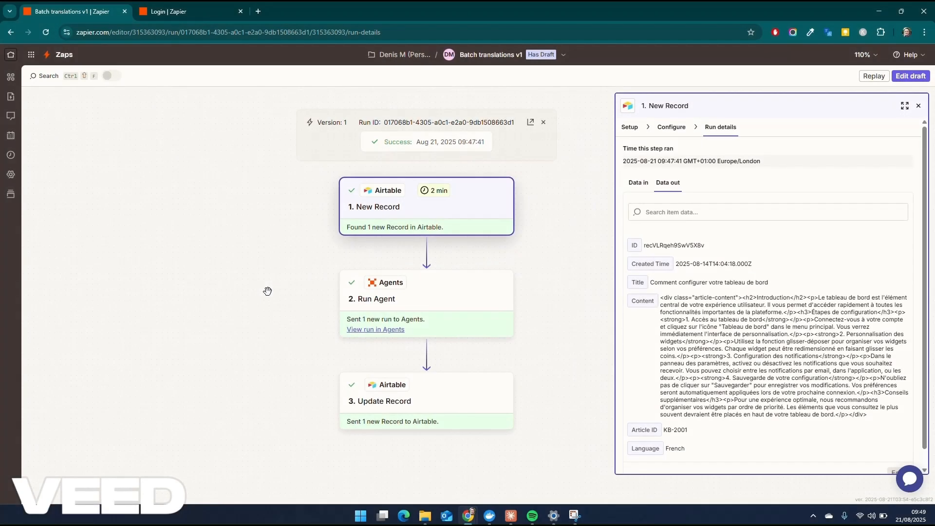
Return to the Airtable table and widen the Translated title column to review the translated article against the glossary
key(alt+Tab)
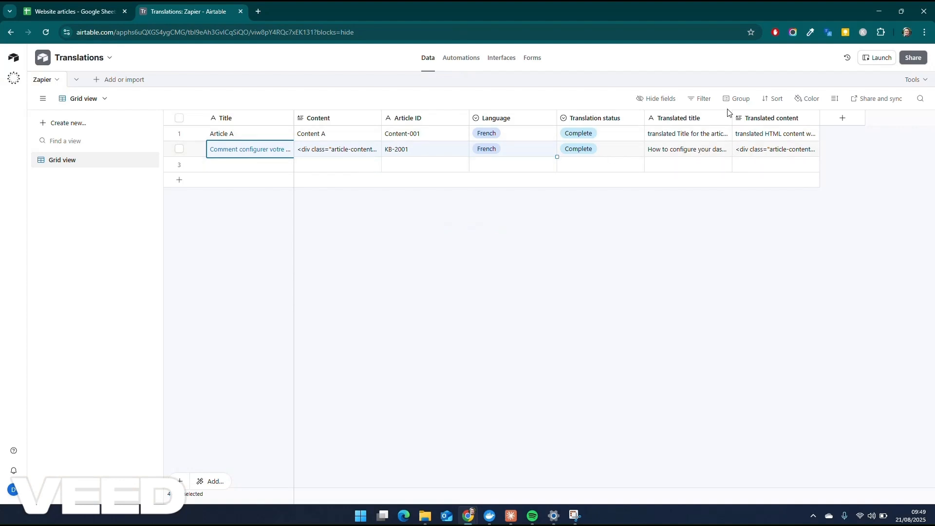
drag(732, 113, 783, 117)
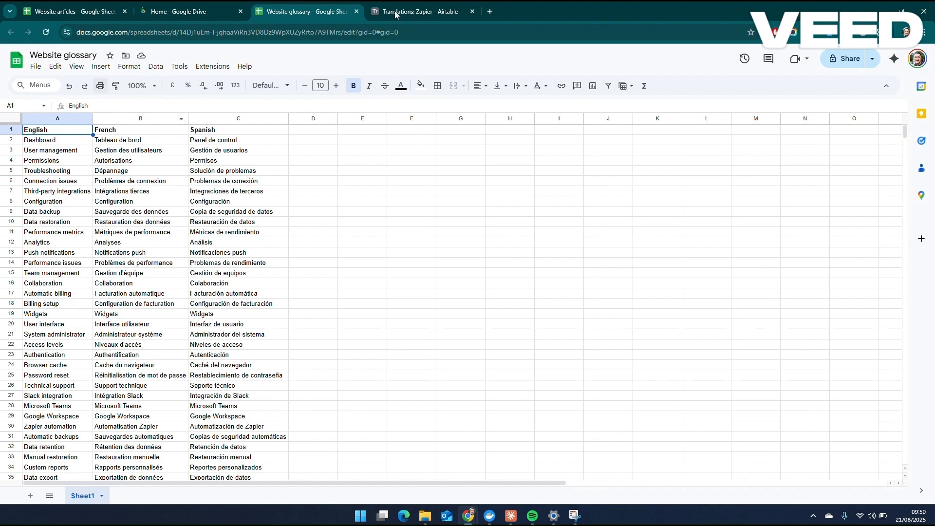
click(413, 12)
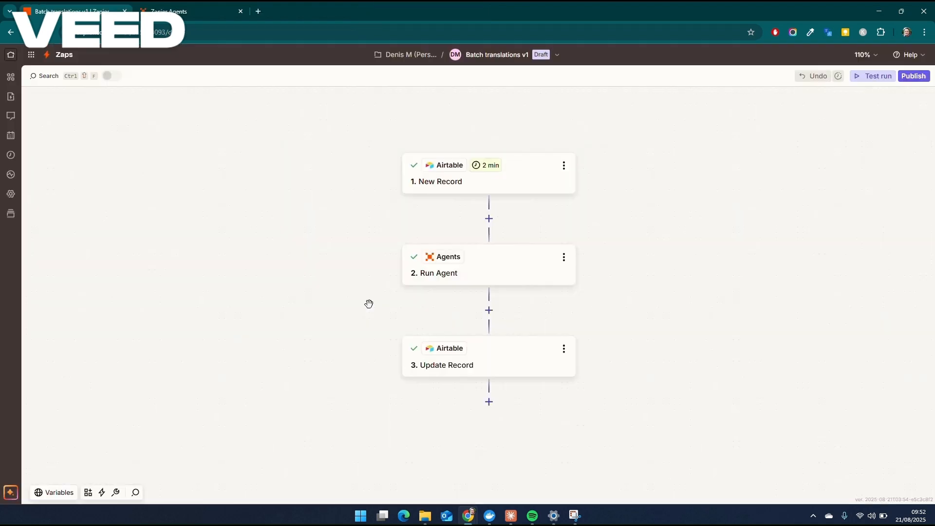
Publish the Batch translations v1 Zap in Zapier
drag(345, 265, 251, 273)
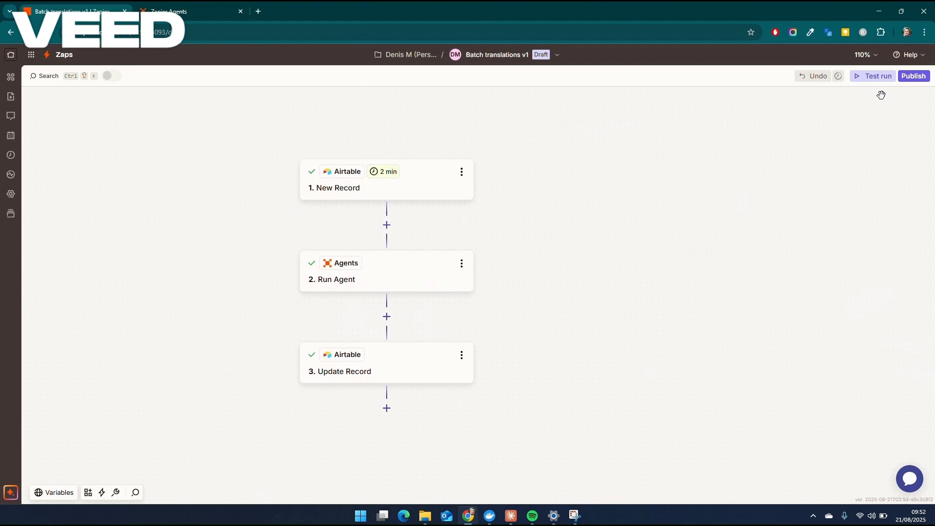
click(913, 76)
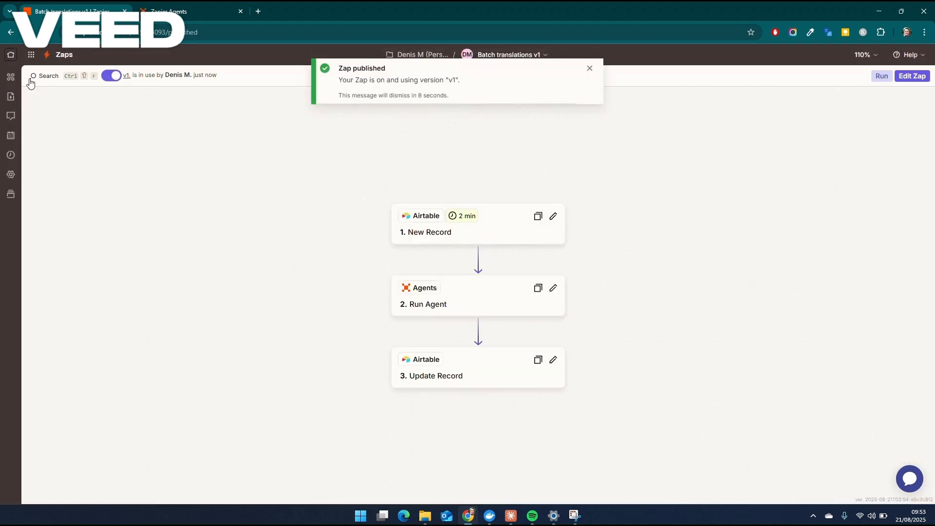
Close the Google Drive tab and paste the KB-2010 row from the Website articles sheet into the third row of the Airtable table
key(alt+Tab)
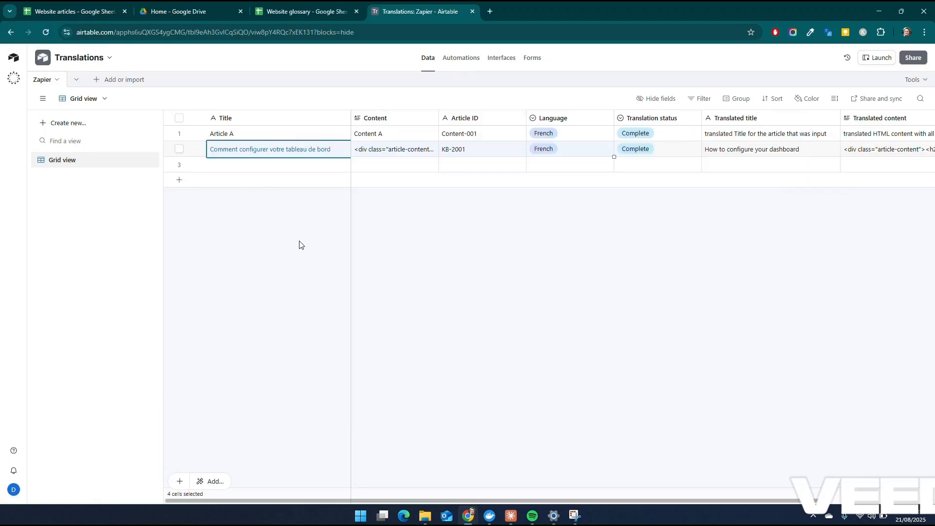
click(422, 250)
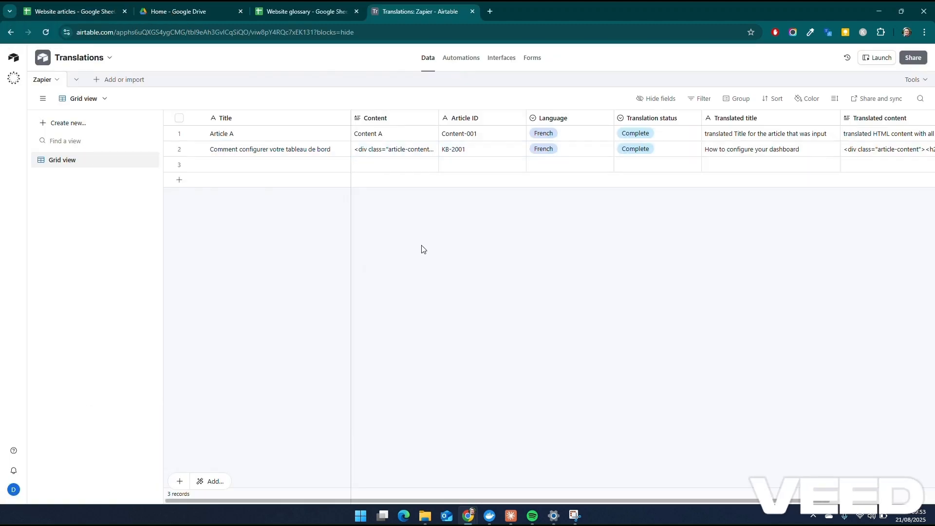
click(93, 12)
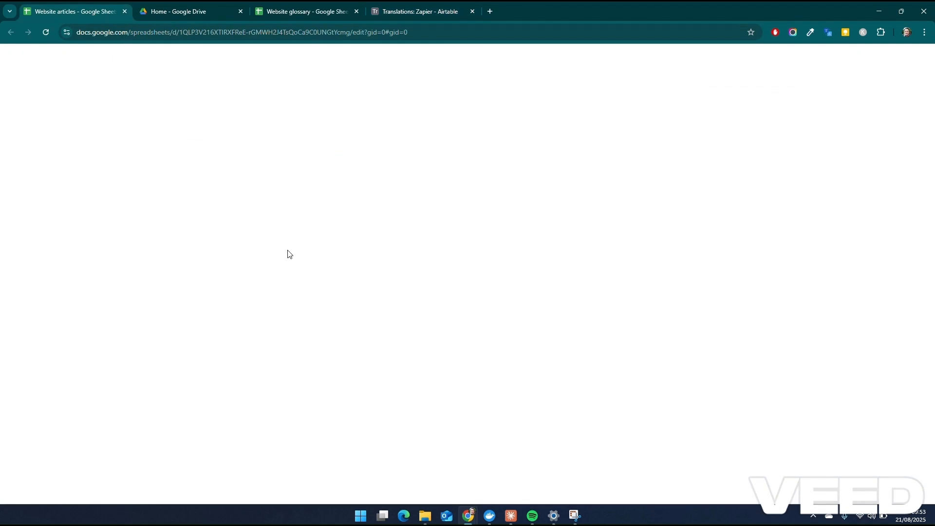
middle_click(191, 13)
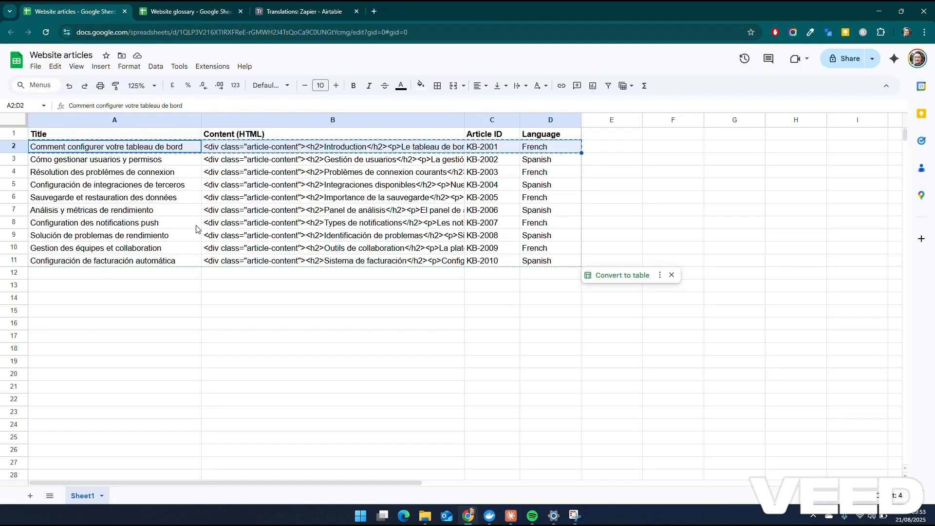
click(166, 162)
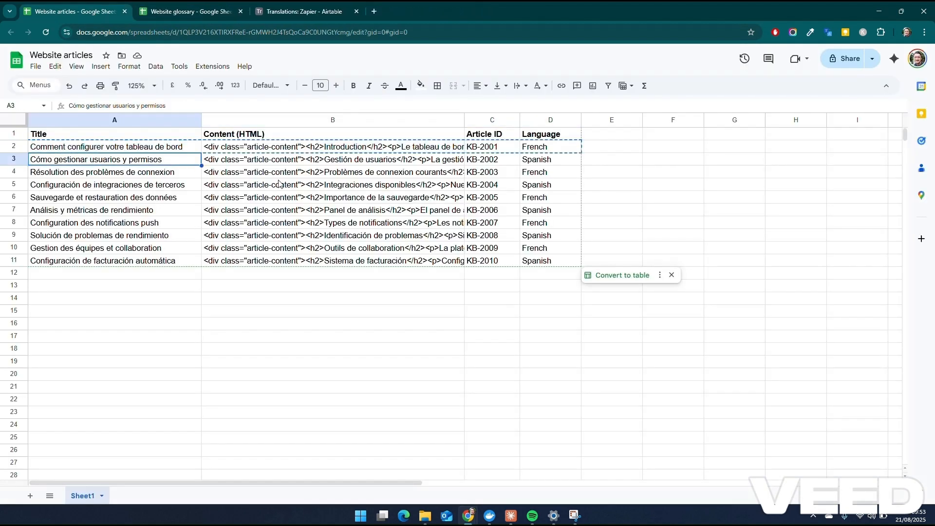
click(303, 11)
click(250, 166)
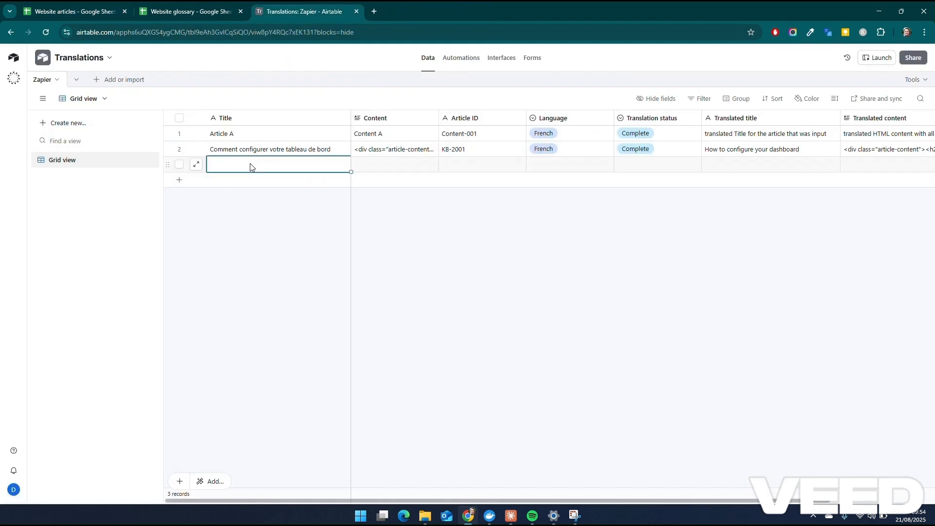
key(ctrl+v)
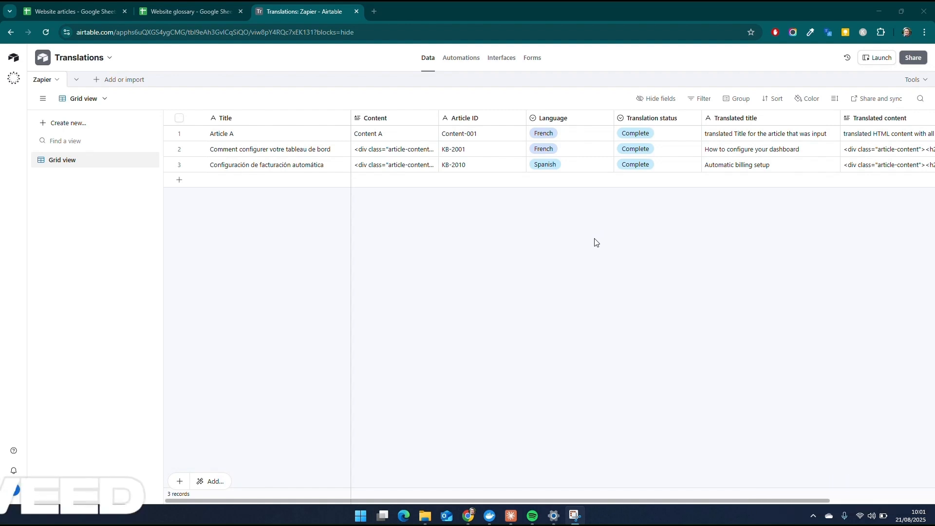
Copy the KB-2006 article row (A7:D7) from the Website articles sheet and paste it into a new fourth row in Airtable
key(alt+Tab)
key(alt+Tab)
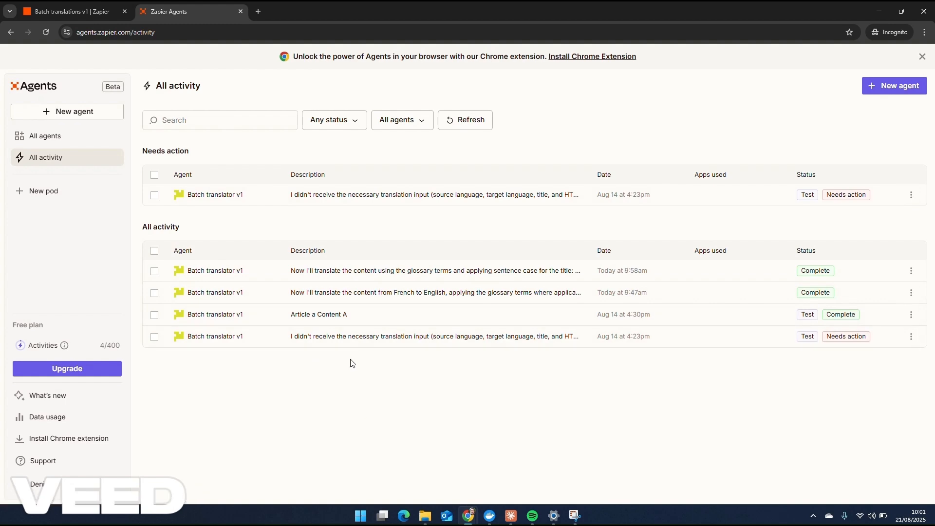
key(alt+Tab)
key(alt+Tab)
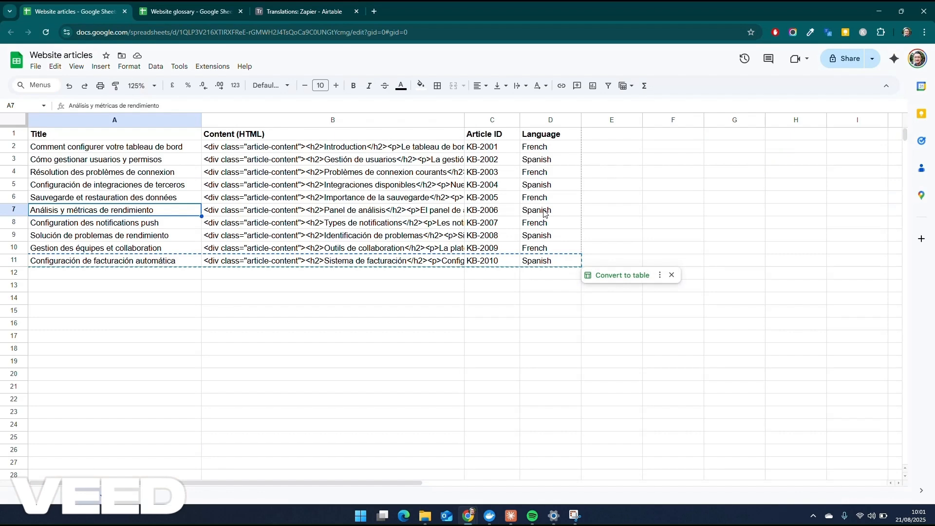
shift+click(544, 212)
key(ctrl+c)
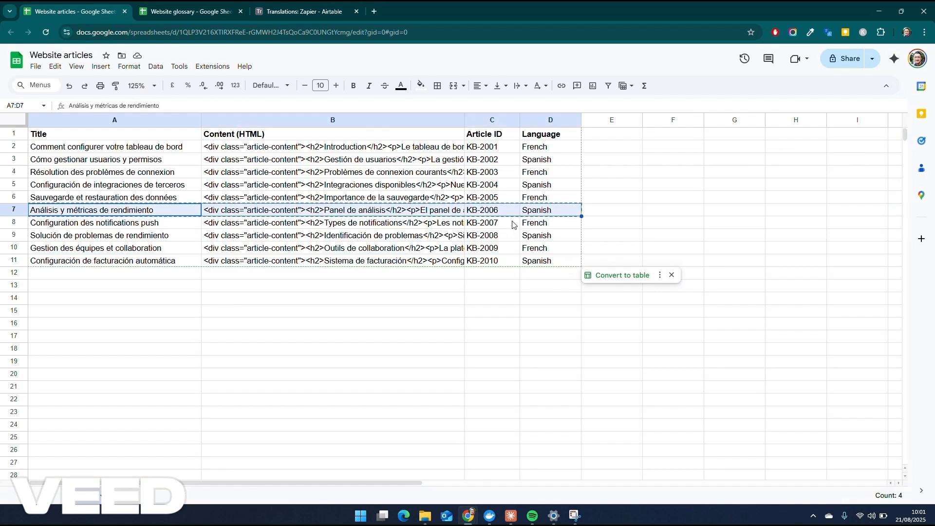
click(323, 11)
click(252, 181)
key(ctrl+v)
key(Escape)
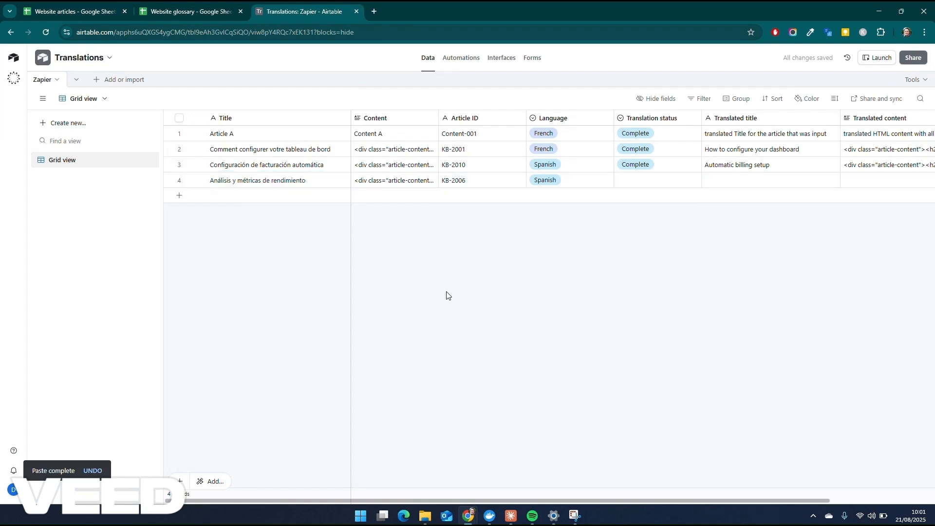
Switch to Zapier Agents, refresh the activity list, and review the latest Batch translator v1 run's translation alongside the Airtable record
key(alt+Tab)
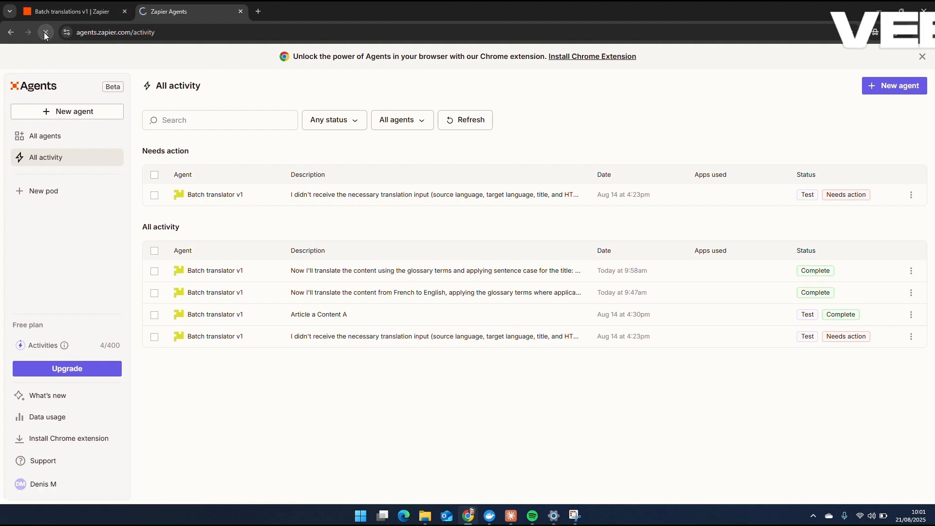
click(45, 33)
click(389, 270)
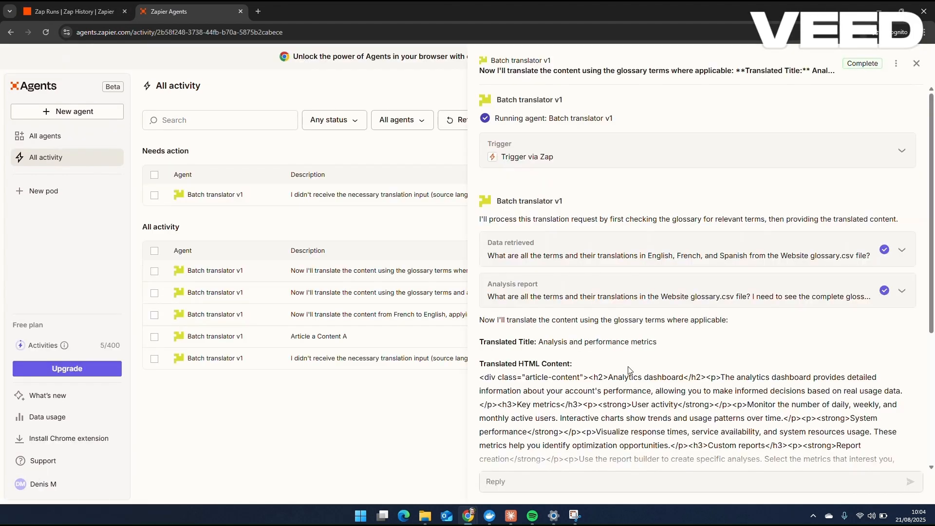
scroll(589, 297, down, 3)
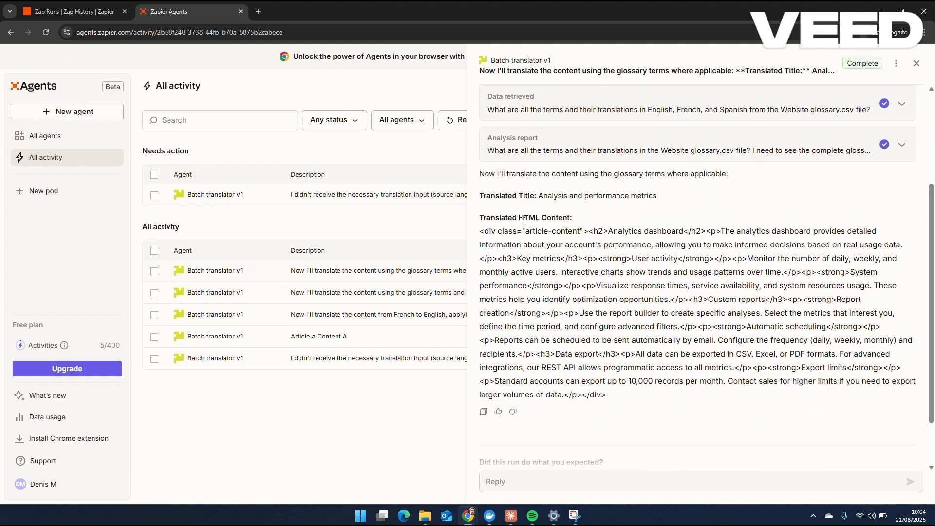
scroll(547, 225, down, 2)
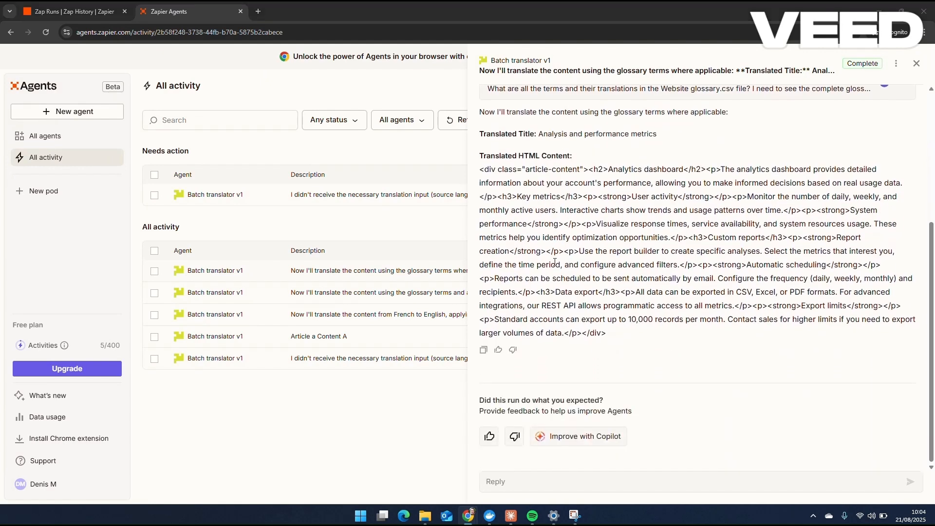
key(alt+Tab)
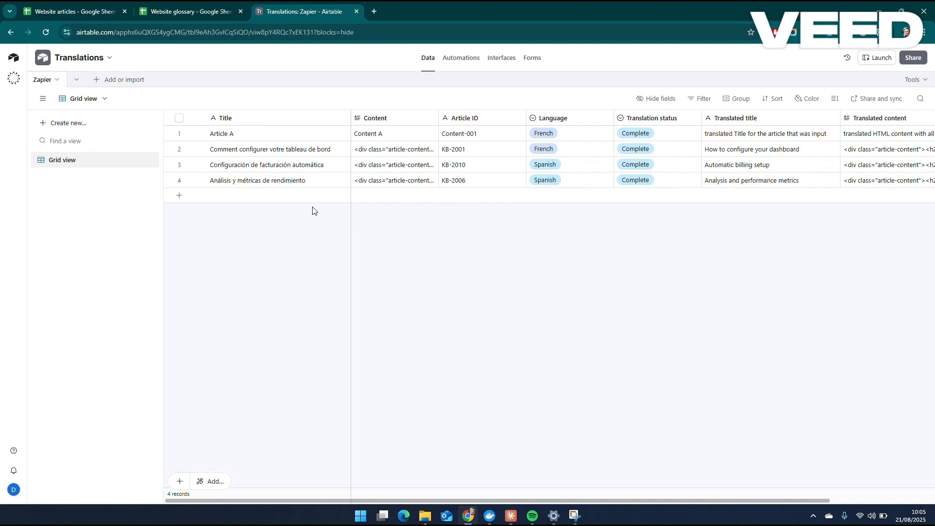
key(alt+Tab)
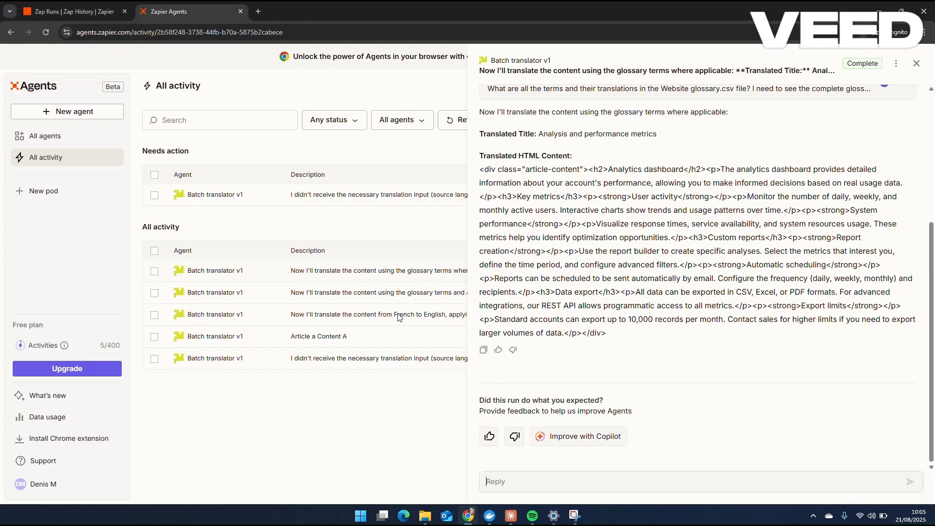
Check the recent Batch translations v1 runs and plan tasks in Zap history, and the activity usage in Zapier Agents after closing the run details
click(73, 12)
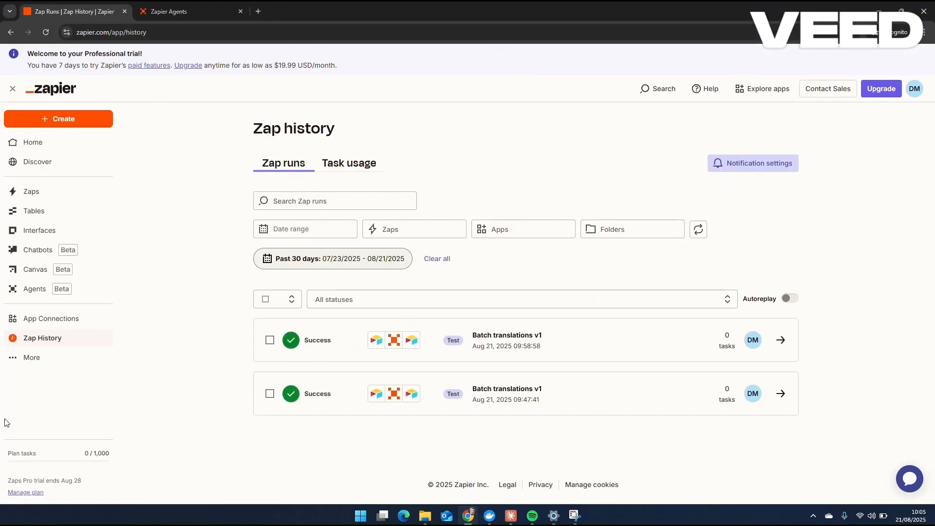
scroll(349, 308, down, 1)
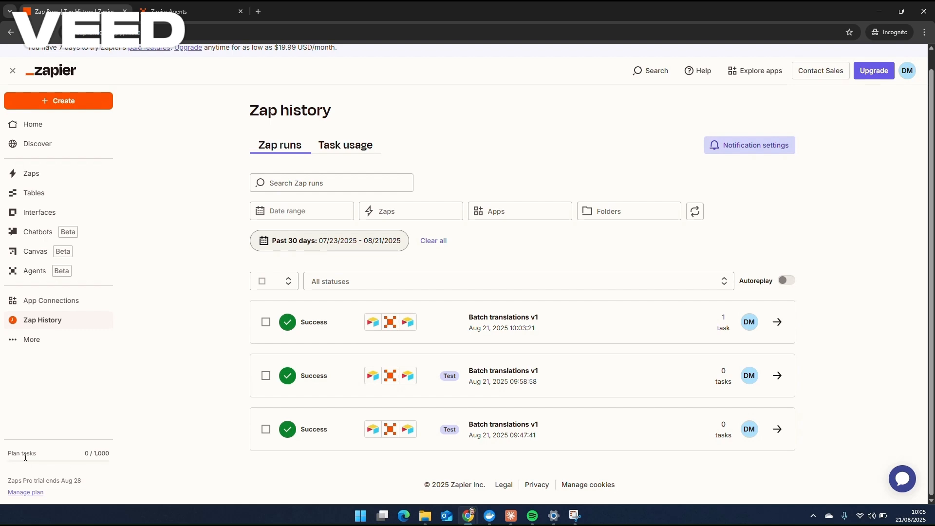
click(194, 14)
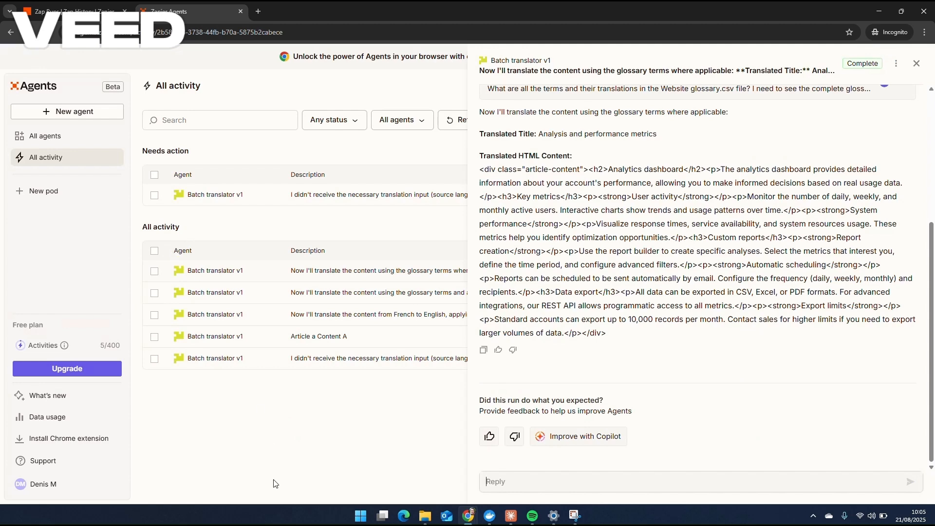
key(Escape)
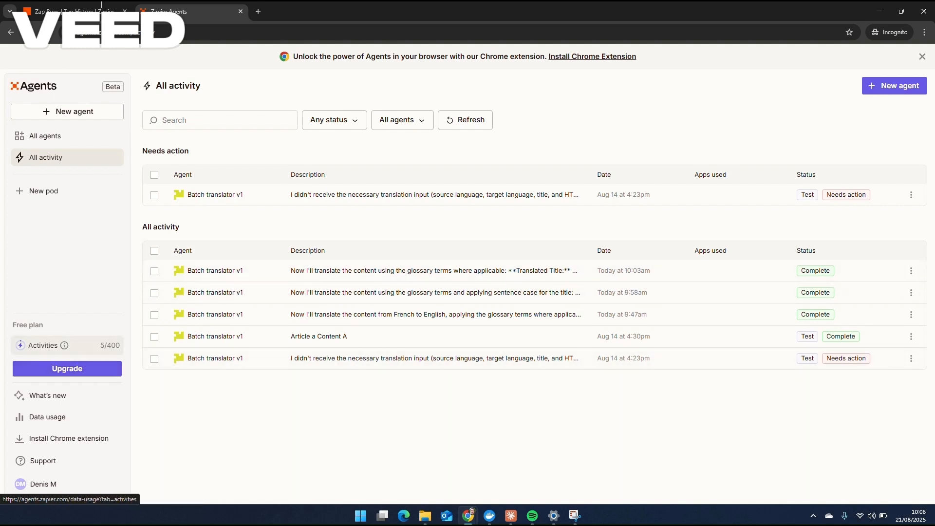
click(86, 9)
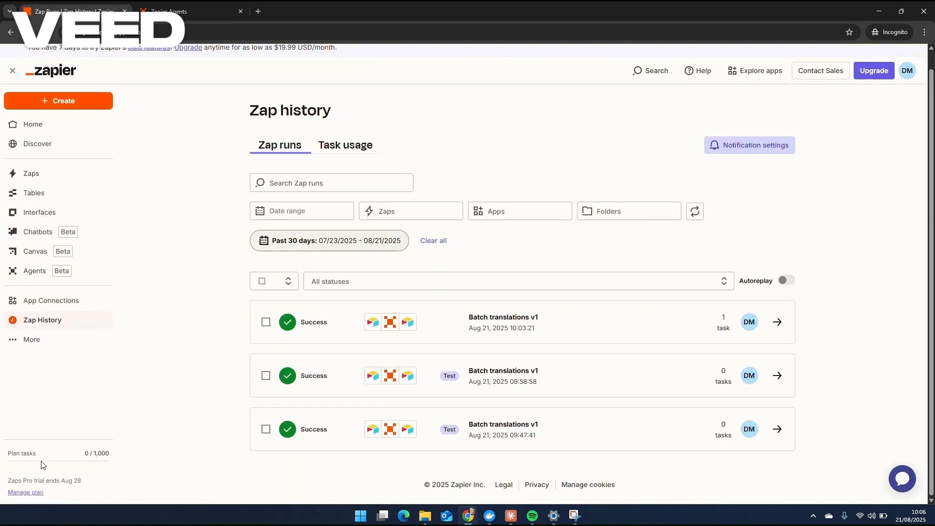